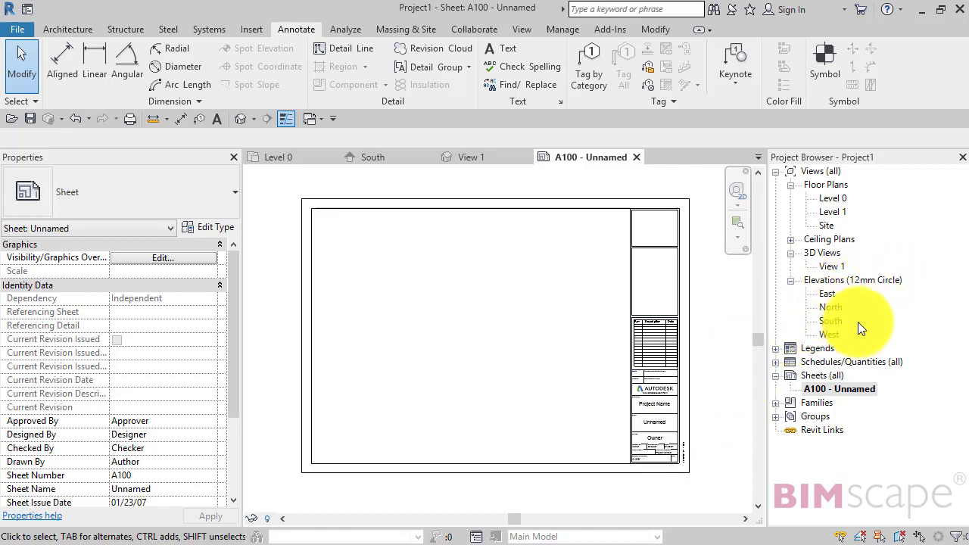
Step: Place the South elevation at sheet A100's top-left corner as viewport 1 at 1 : 50
{"action": "left_click", "coordinate": [828, 319]}
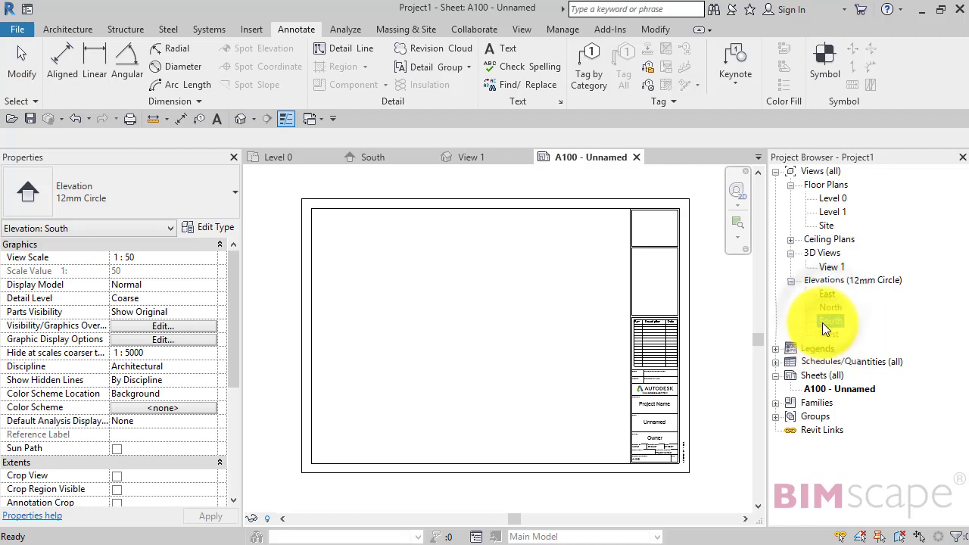
{"action": "left_click_drag", "start_coordinate": [833, 319], "coordinate": [453, 348]}
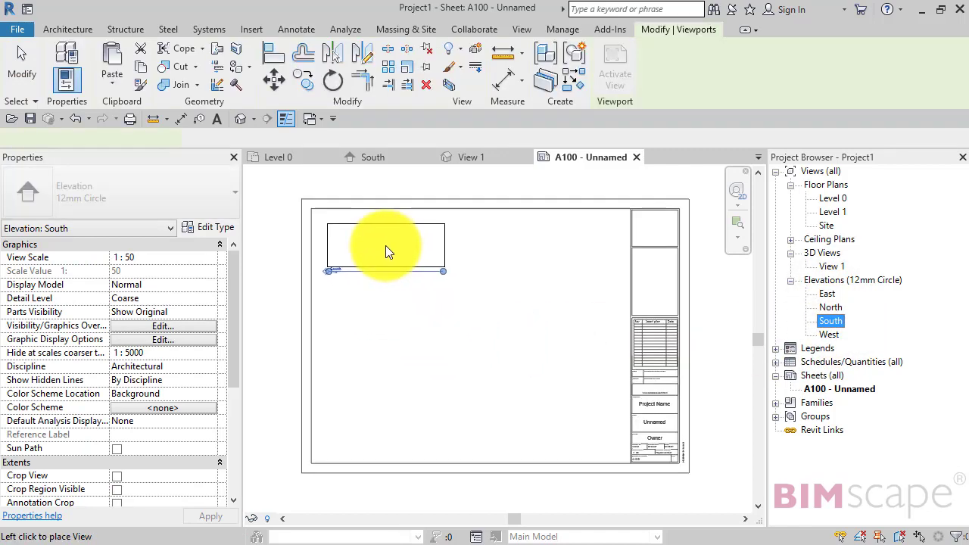
{"action": "left_click", "coordinate": [386, 247]}
{"action": "scroll", "coordinate": [367, 290], "scroll_direction": "up", "scroll_amount": 4}
{"action": "middle_click_drag", "start_coordinate": [371, 295], "coordinate": [517, 496]}
{"action": "scroll", "coordinate": [515, 473], "scroll_direction": "up", "scroll_amount": 3}
{"action": "left_click", "coordinate": [505, 468]}
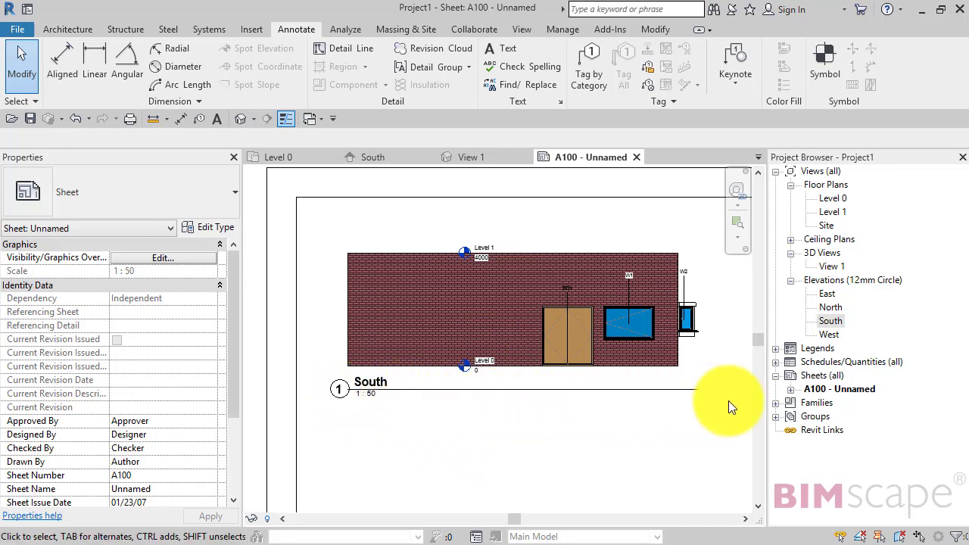
{"action": "middle_click_drag", "start_coordinate": [417, 420], "coordinate": [410, 417]}
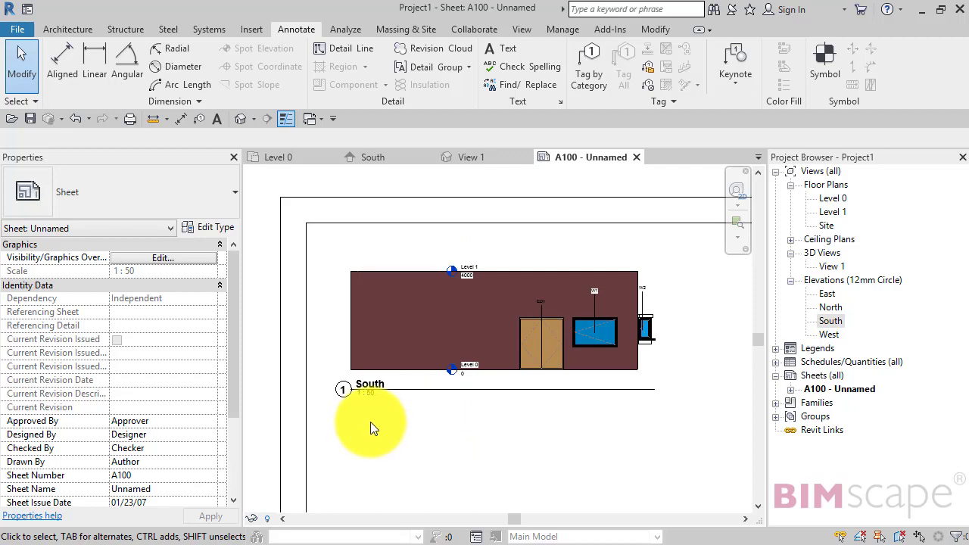
{"action": "scroll", "coordinate": [346, 421], "scroll_direction": "up", "scroll_amount": 1}
{"action": "middle_click_drag", "start_coordinate": [348, 421], "coordinate": [337, 421]}
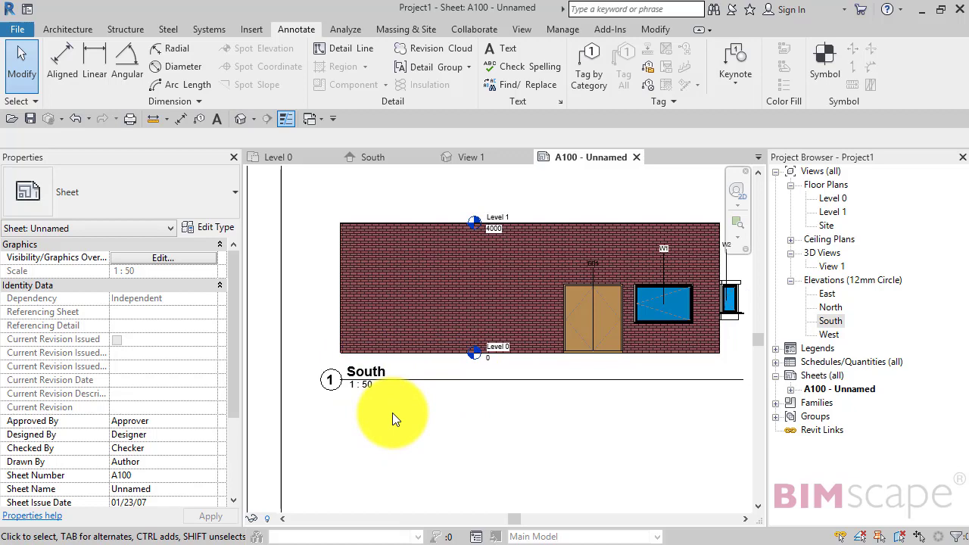
{"action": "middle_click_drag", "start_coordinate": [388, 405], "coordinate": [367, 402]}
{"action": "scroll", "coordinate": [351, 395], "scroll_direction": "down", "scroll_amount": 2}
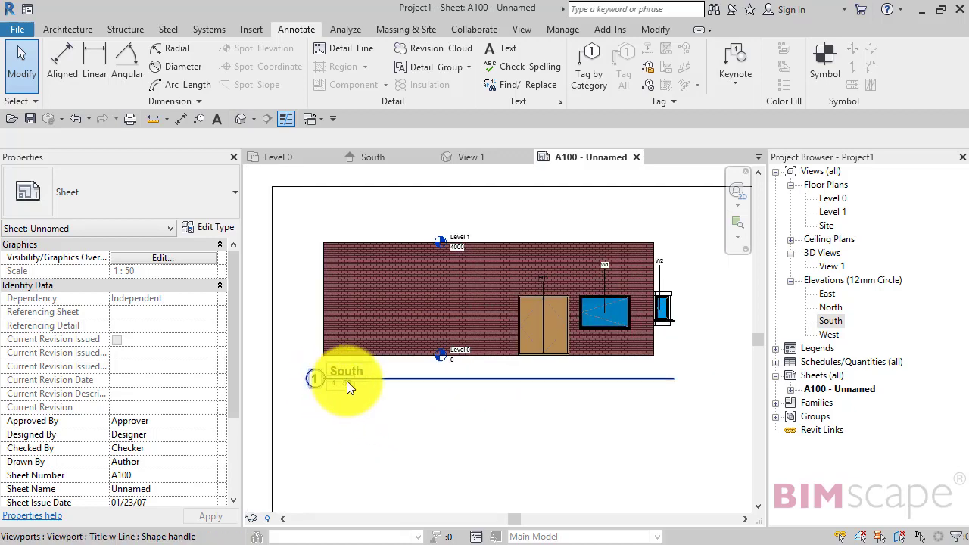
{"action": "scroll", "coordinate": [625, 386], "scroll_direction": "down", "scroll_amount": 3}
{"action": "middle_click_drag", "start_coordinate": [568, 459], "coordinate": [508, 486]}
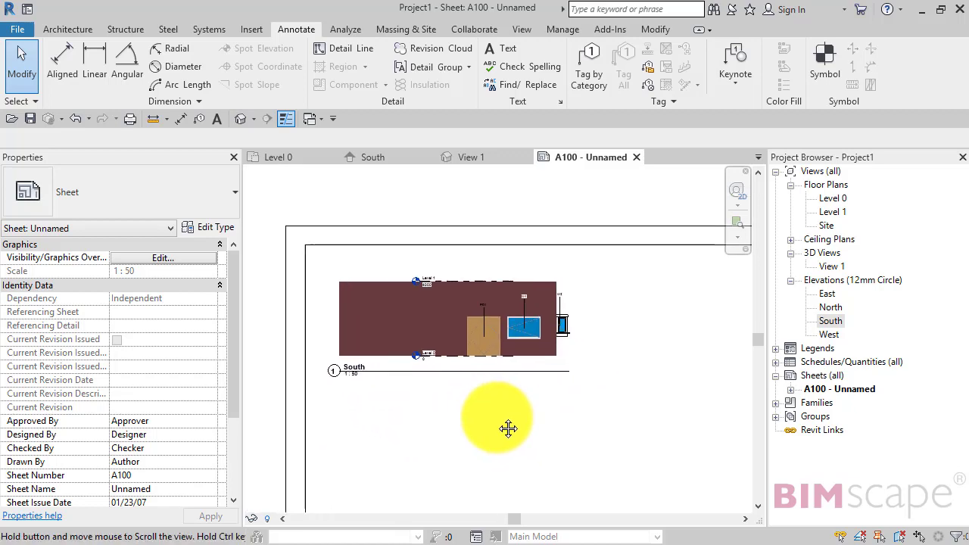
{"action": "scroll", "coordinate": [482, 435], "scroll_direction": "up", "scroll_amount": 2}
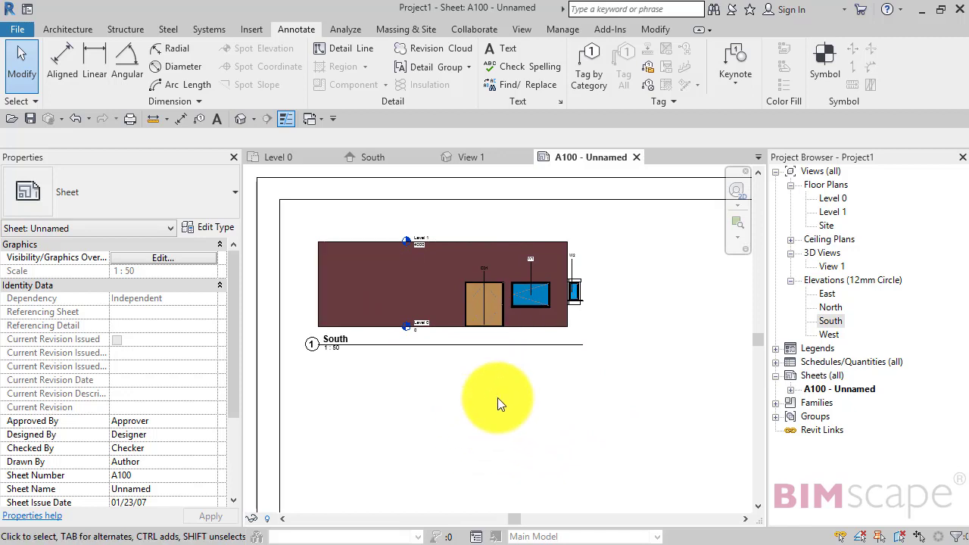
Step: Drag the South viewport title down below the elevation, leaving a wider gap beneath it
{"action": "left_click", "coordinate": [467, 344]}
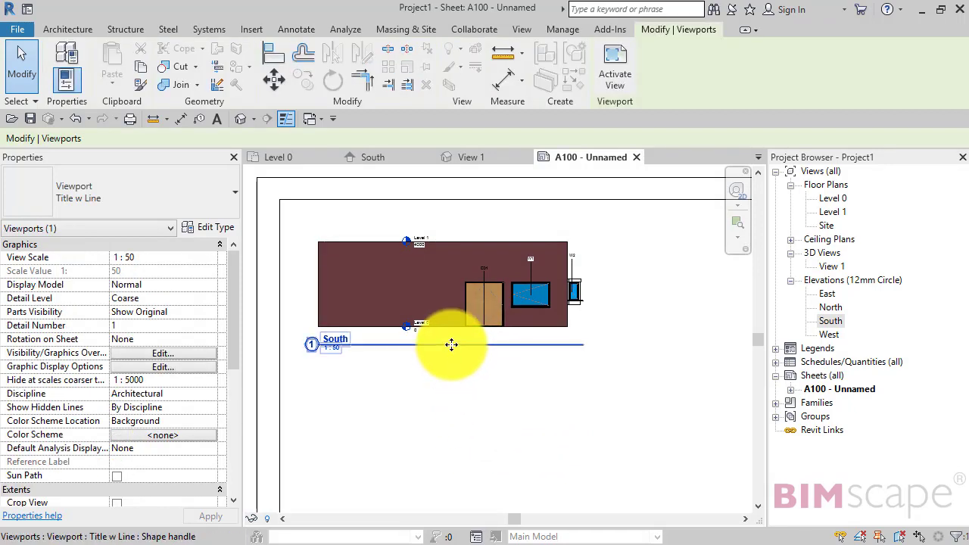
{"action": "left_click_drag", "start_coordinate": [448, 342], "coordinate": [451, 371]}
{"action": "middle_click_drag", "start_coordinate": [454, 419], "coordinate": [452, 434]}
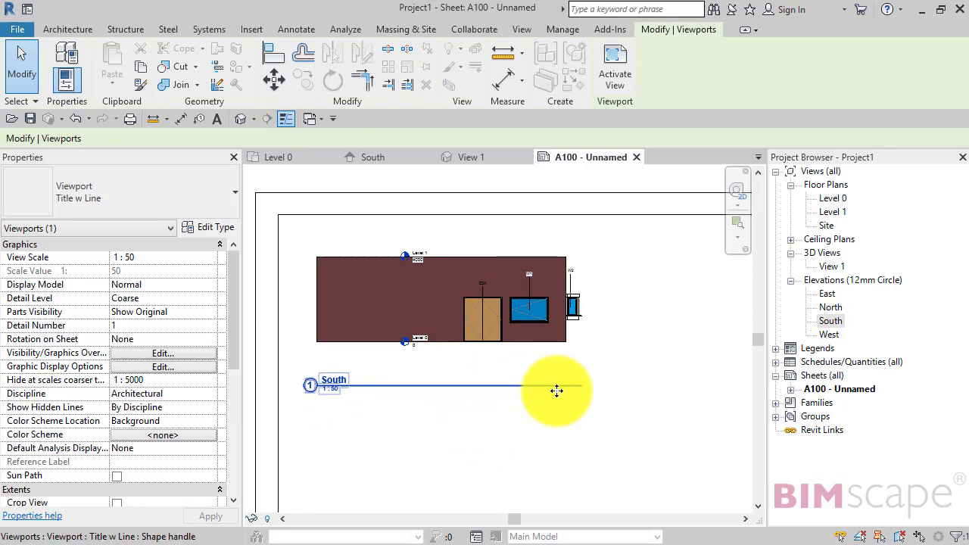
Step: Shorten the South view title line so it ends just past the South label
{"action": "left_click", "coordinate": [467, 418]}
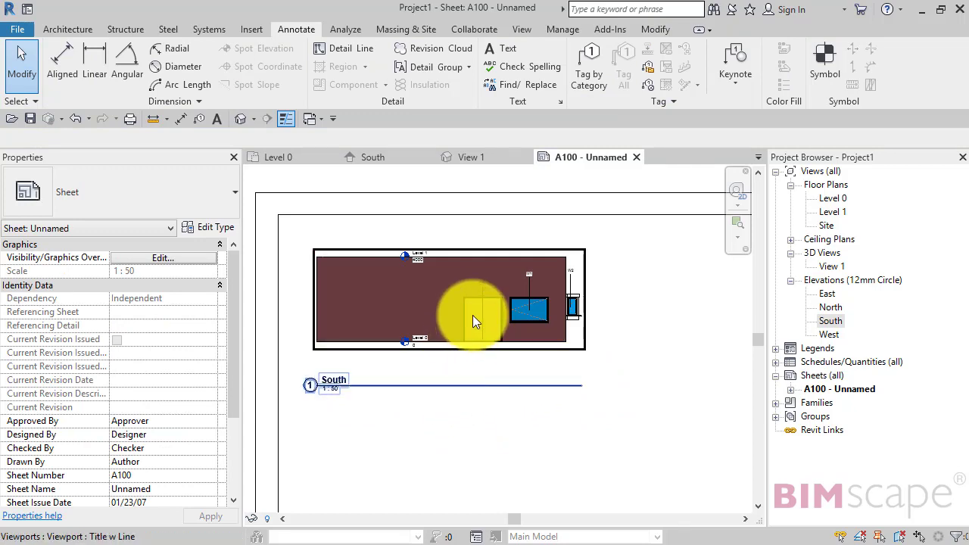
{"action": "left_click", "coordinate": [467, 278]}
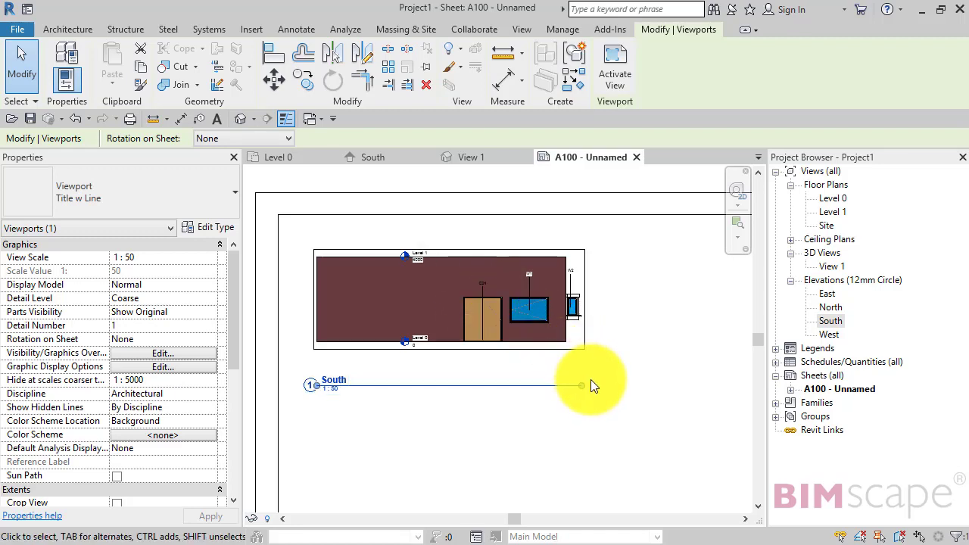
{"action": "left_click_drag", "start_coordinate": [591, 385], "coordinate": [354, 401]}
Step: Zoom in on the South title and list the viewport types, currently Title w Line
{"action": "scroll", "coordinate": [307, 393], "scroll_direction": "up", "scroll_amount": 5}
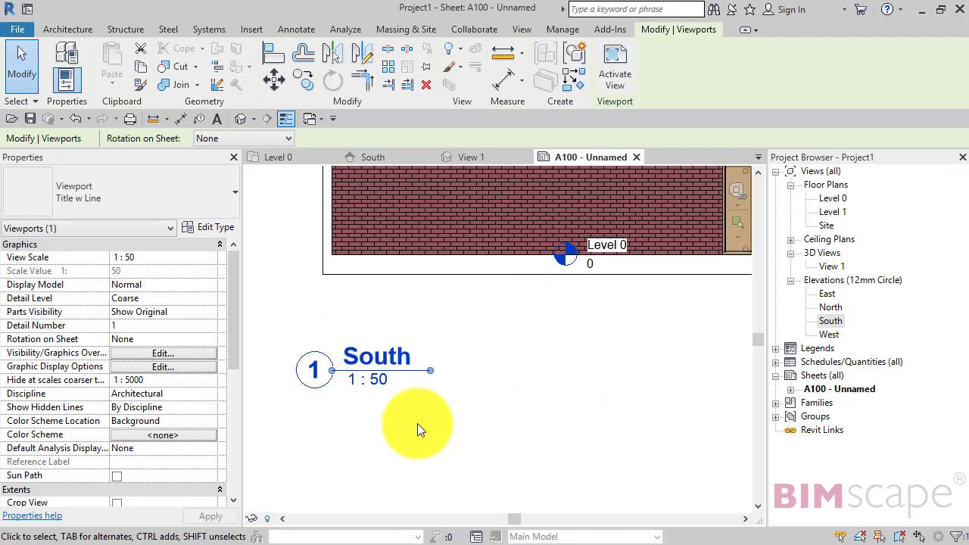
{"action": "middle_click_drag", "start_coordinate": [417, 430], "coordinate": [459, 406]}
{"action": "scroll", "coordinate": [500, 387], "scroll_direction": "up", "scroll_amount": 2}
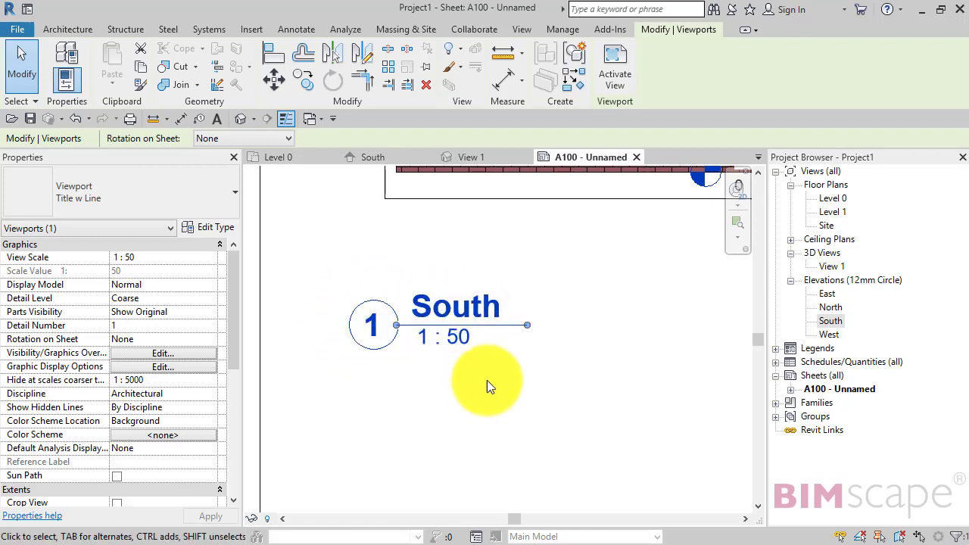
{"action": "mouse_move", "coordinate": [487, 380]}
{"action": "middle_mouse_down"}
{"action": "mouse_move", "coordinate": [497, 393]}
{"action": "mouse_move", "coordinate": [479, 380]}
{"action": "middle_mouse_up"}
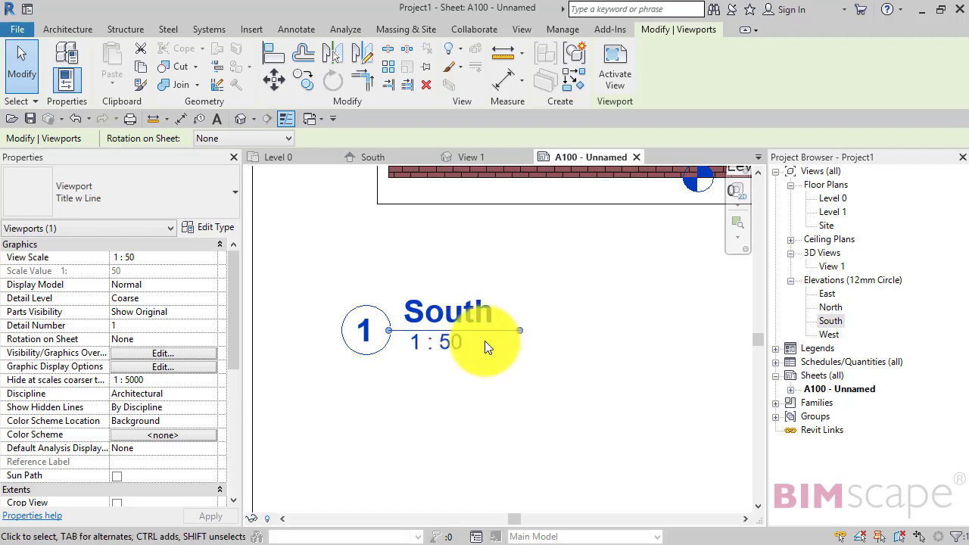
{"action": "left_click", "coordinate": [216, 193]}
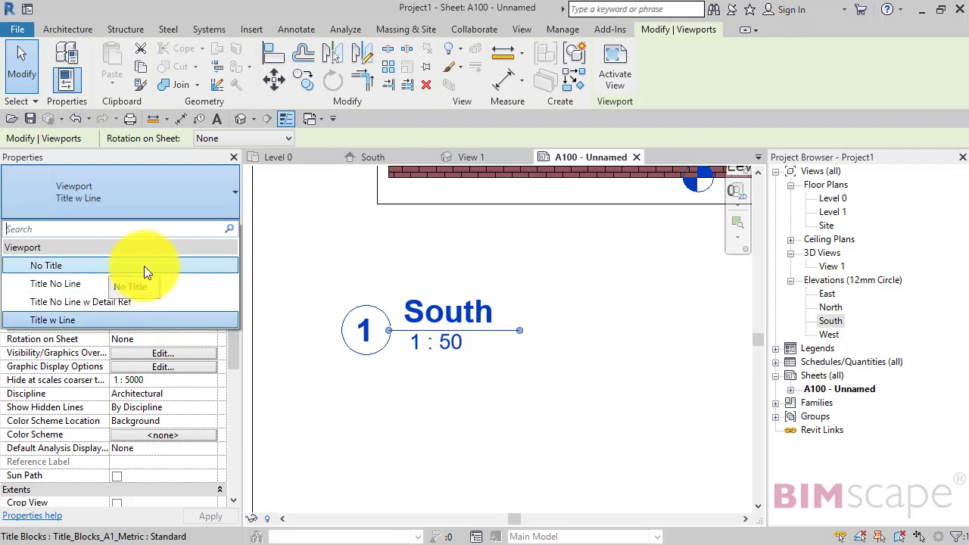
Step: Try No Title, Title No Line, and Title No Line w Detail Ref, then return to Title w Line
{"action": "left_click", "coordinate": [188, 266]}
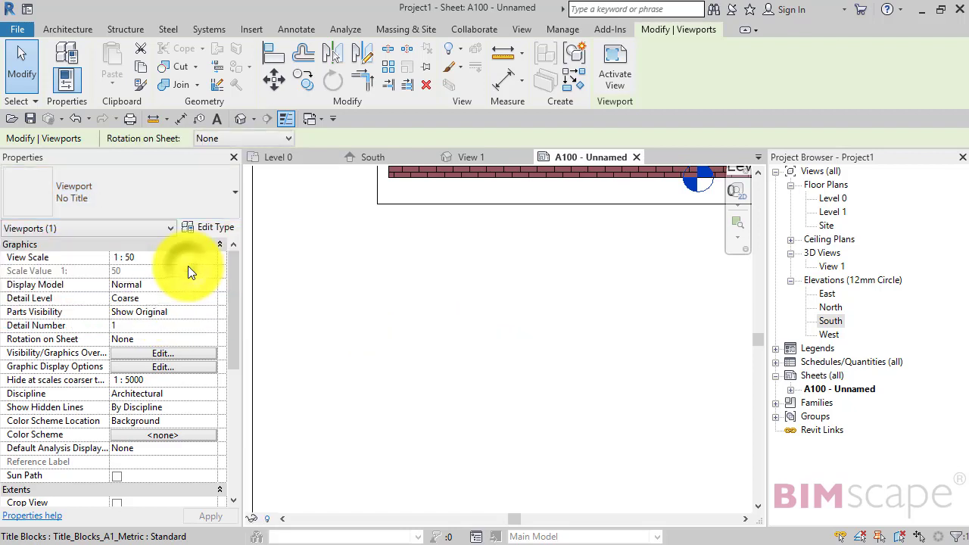
{"action": "left_click", "coordinate": [206, 191]}
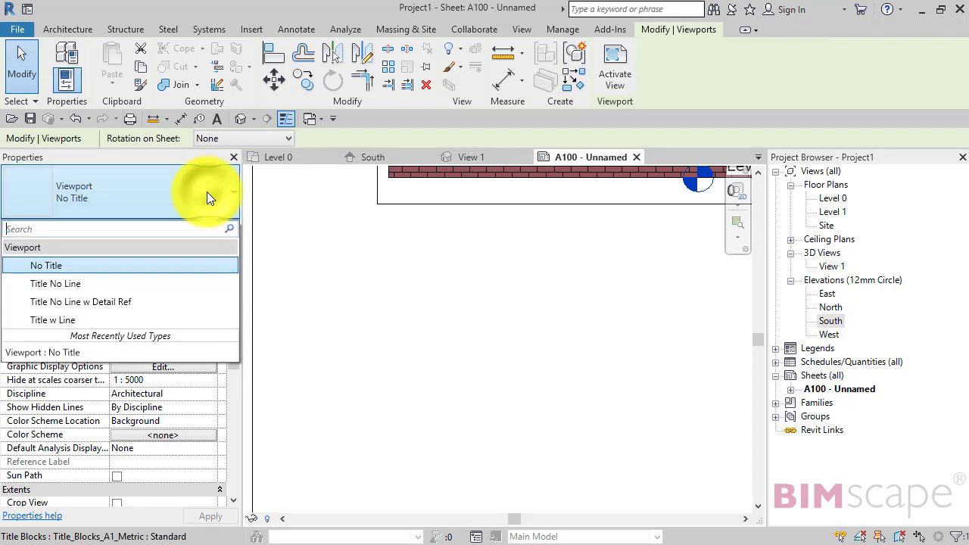
{"action": "left_click", "coordinate": [112, 283]}
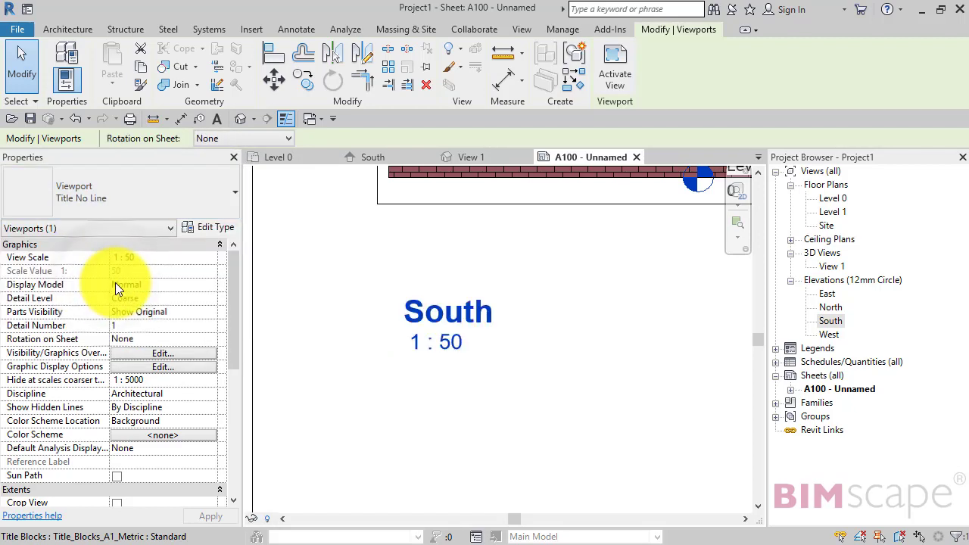
{"action": "left_click", "coordinate": [174, 197]}
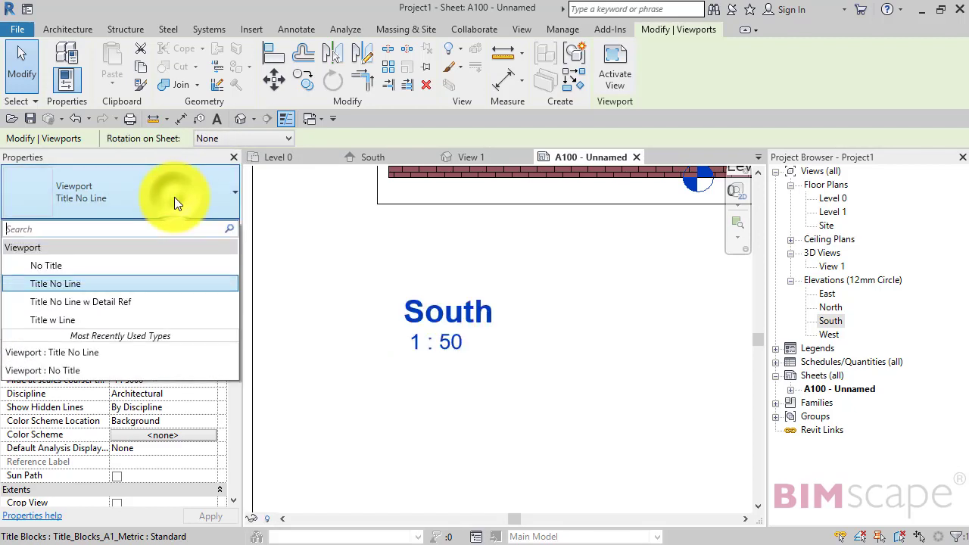
{"action": "left_click", "coordinate": [119, 301]}
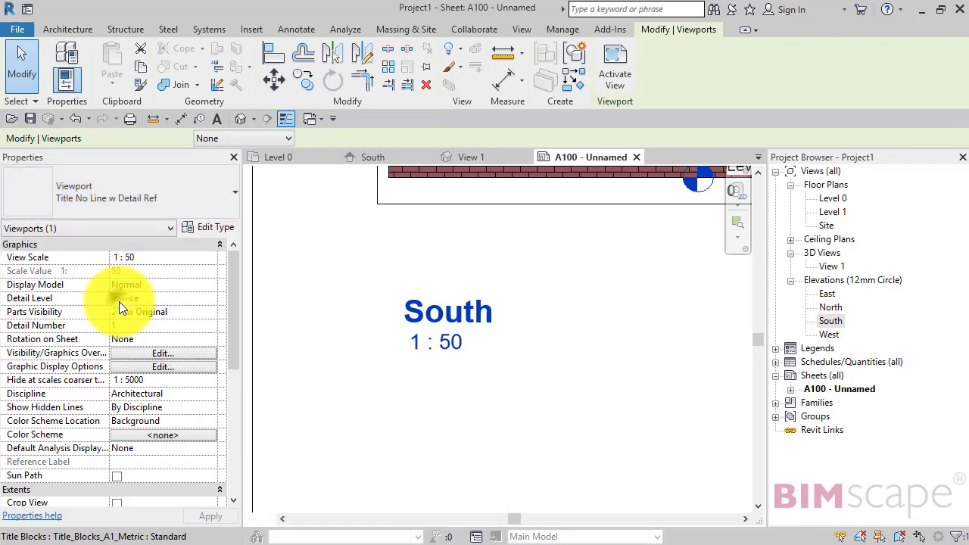
{"action": "left_click", "coordinate": [153, 195]}
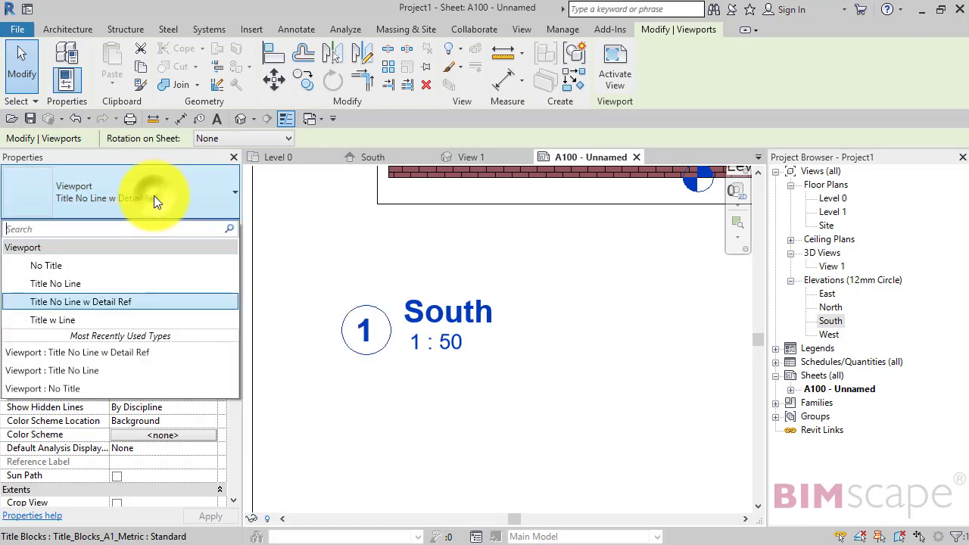
{"action": "left_click", "coordinate": [63, 319]}
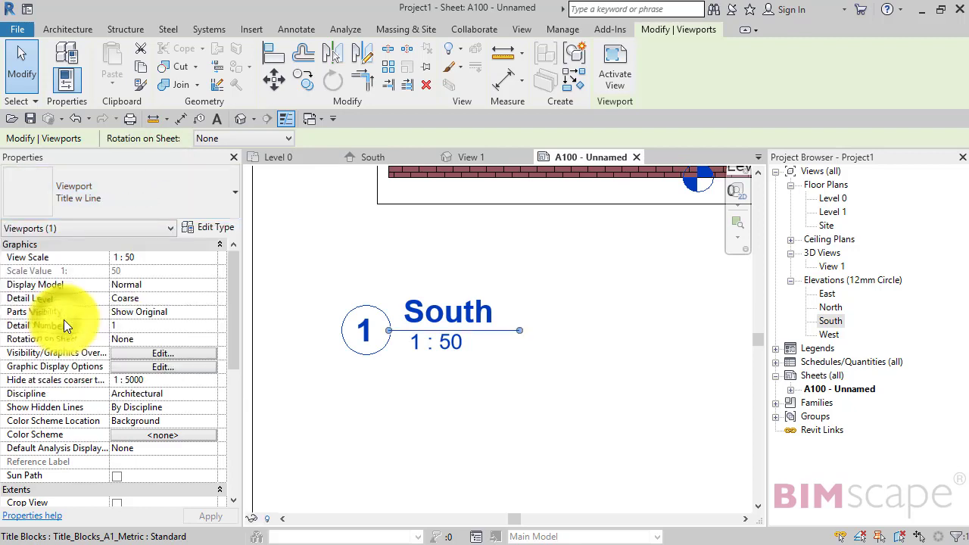
{"action": "middle_click_drag", "start_coordinate": [343, 303], "coordinate": [314, 243]}
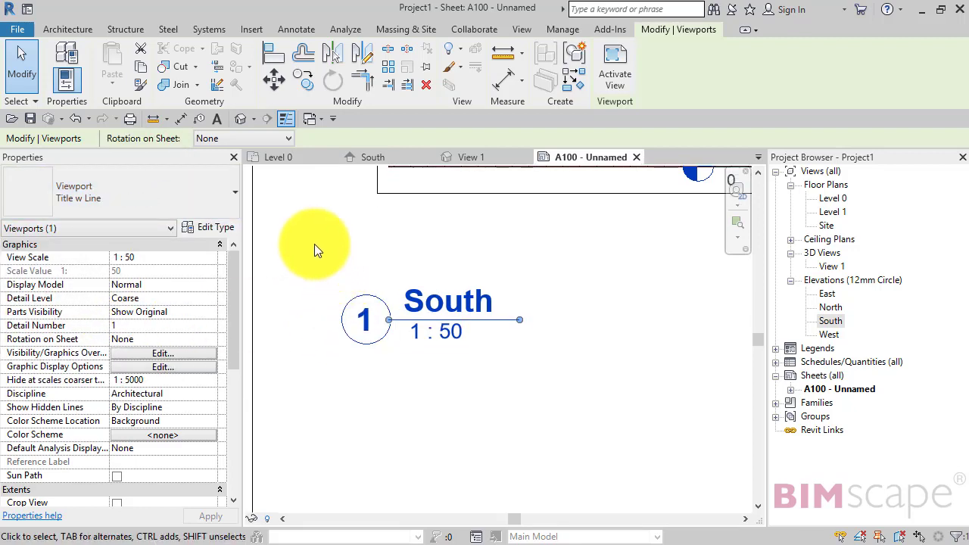
{"action": "left_click", "coordinate": [214, 226]}
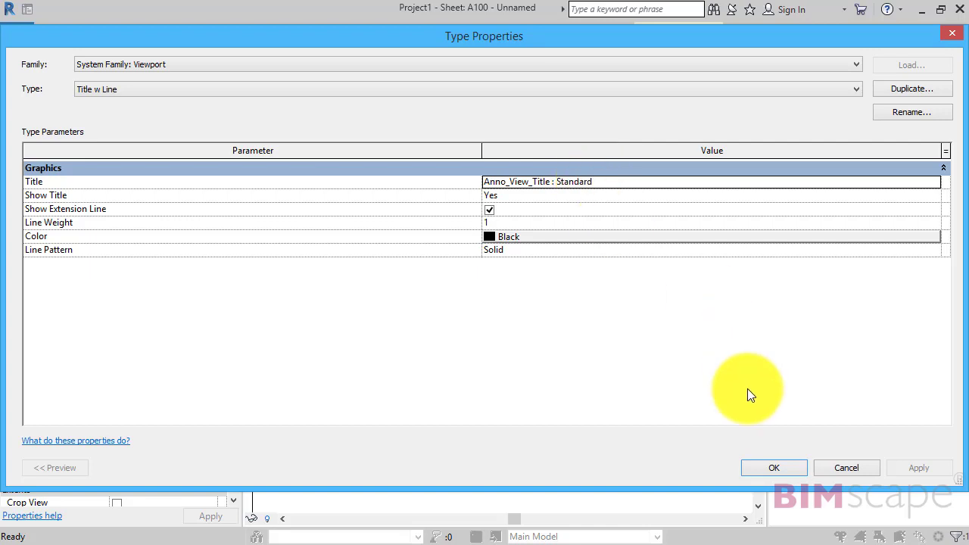
Step: Close Type Properties unchanged and frame the South title, 1 at 1 : 50, on sheet A100
{"action": "left_click", "coordinate": [846, 468]}
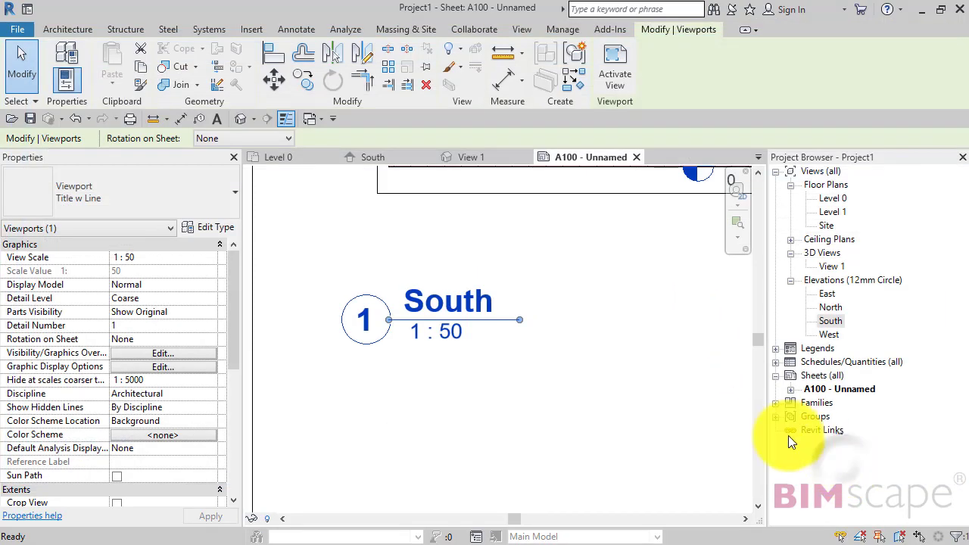
{"action": "middle_click_drag", "start_coordinate": [563, 389], "coordinate": [382, 339]}
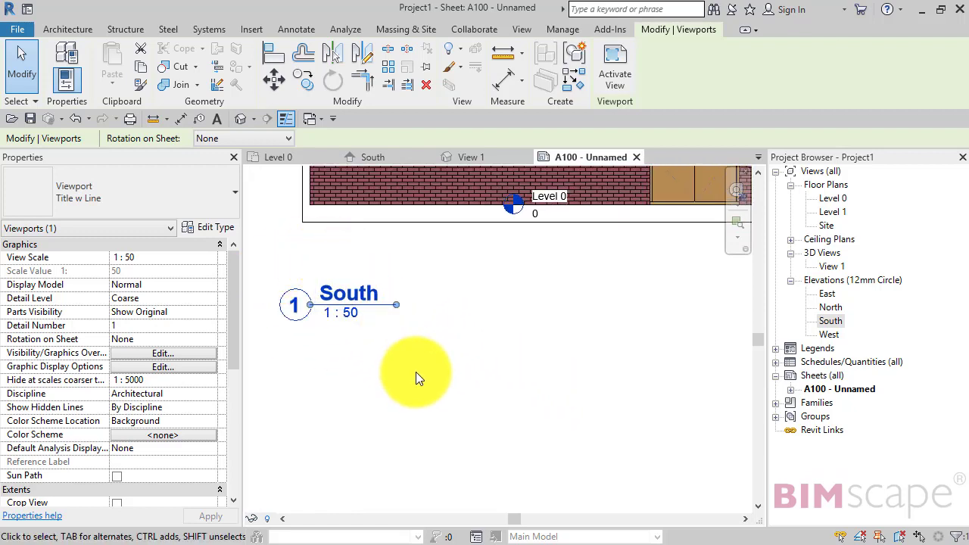
{"action": "middle_click_drag", "start_coordinate": [415, 370], "coordinate": [414, 373]}
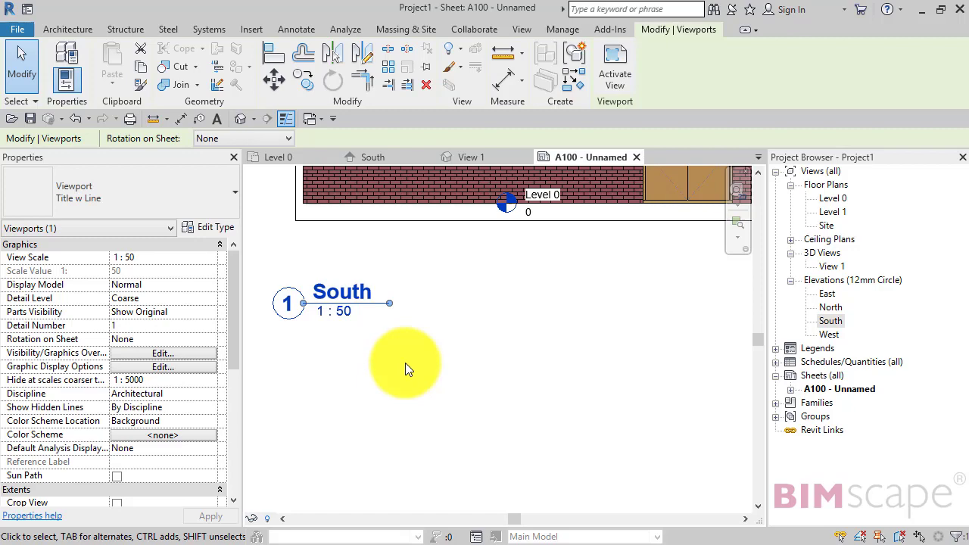
Step: Uncheck View Titles under Annotation Categories in sheet A100's Visibility/Graphic Overrides
{"action": "key", "text": "v"}
{"action": "key", "text": "v"}
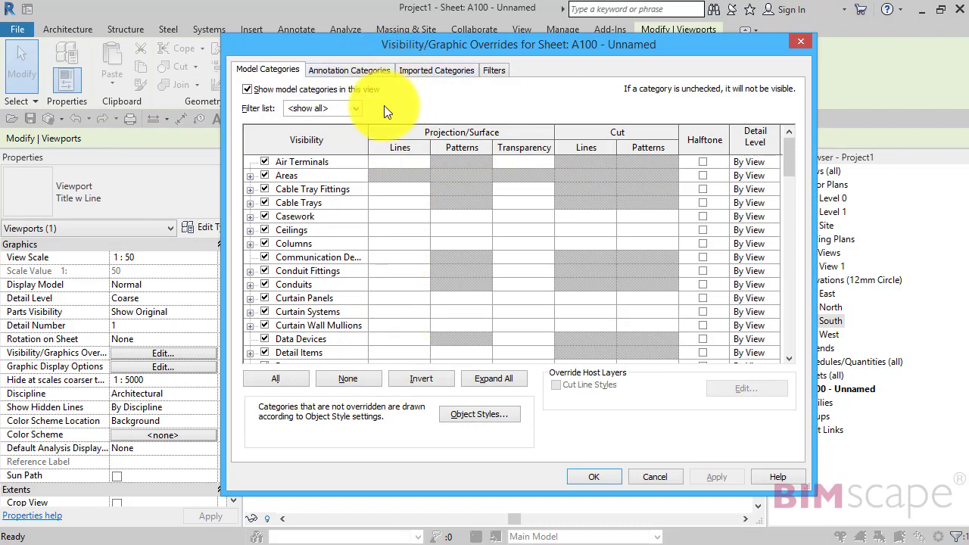
{"action": "left_click", "coordinate": [331, 72]}
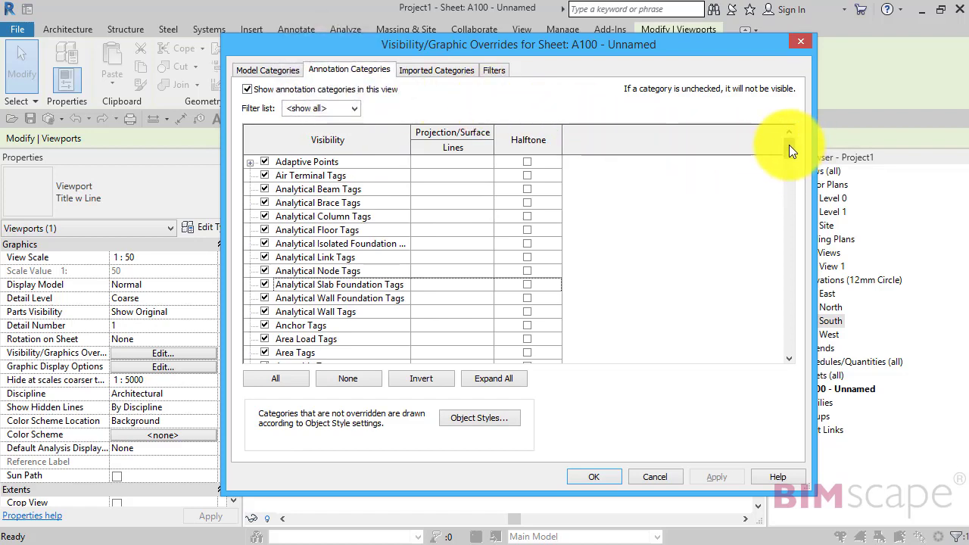
{"action": "left_click_drag", "start_coordinate": [788, 144], "coordinate": [787, 354]}
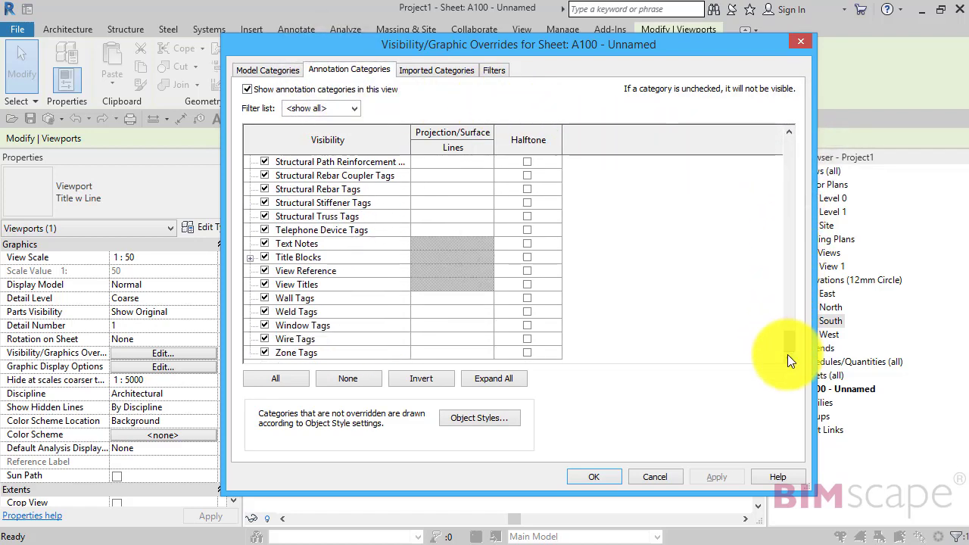
{"action": "left_click", "coordinate": [266, 284]}
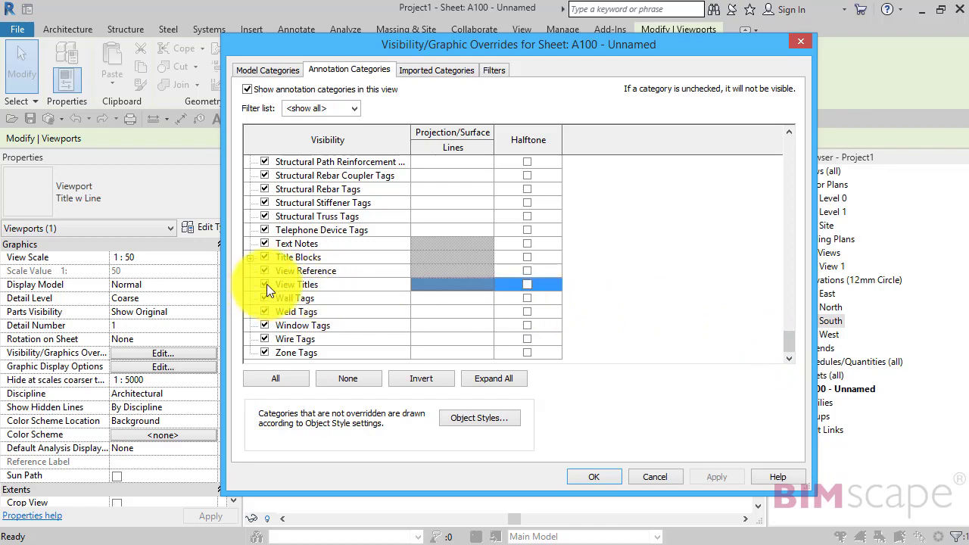
{"action": "left_click", "coordinate": [597, 477]}
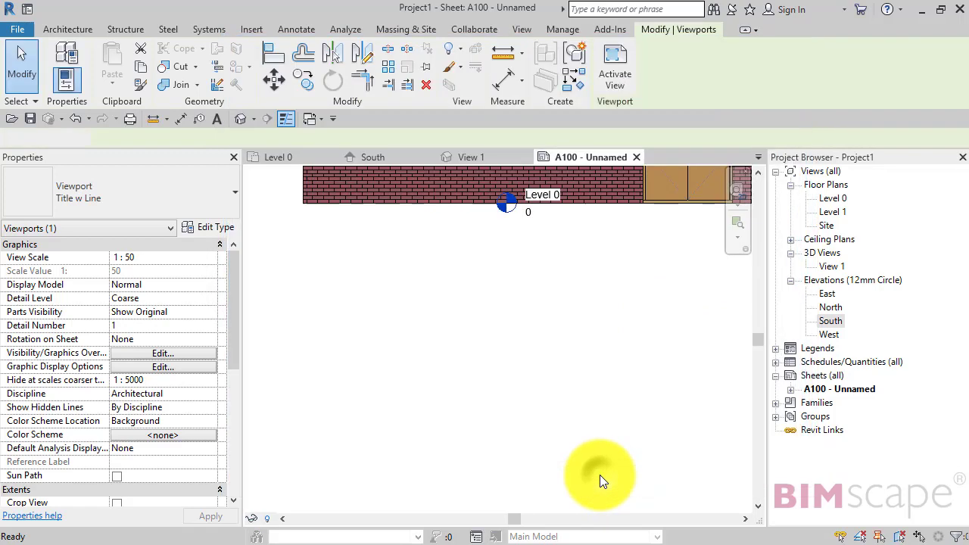
Step: Recheck View Titles in Visibility/Graphic Overrides so the South title reappears
{"action": "middle_click_drag", "start_coordinate": [407, 278], "coordinate": [383, 353]}
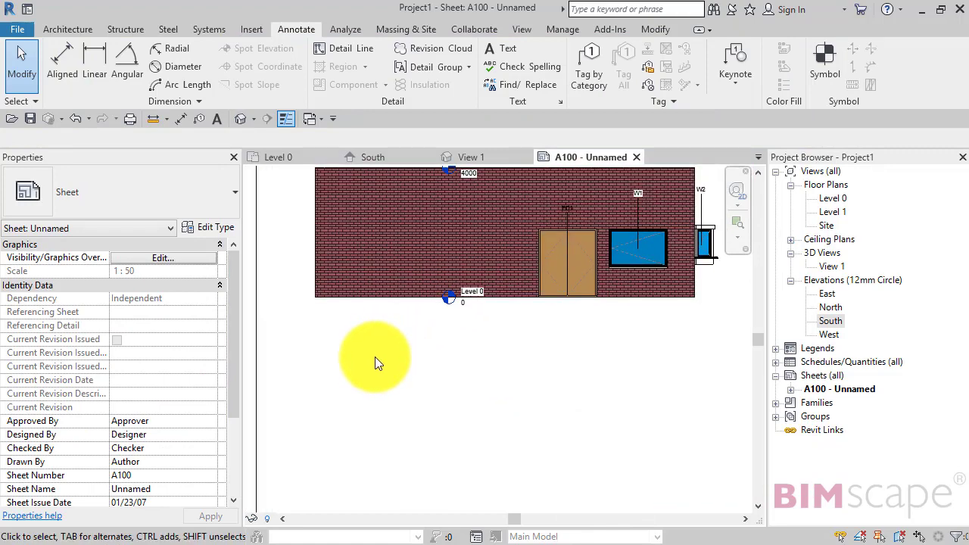
{"action": "key", "text": "v"}
{"action": "key", "text": "v"}
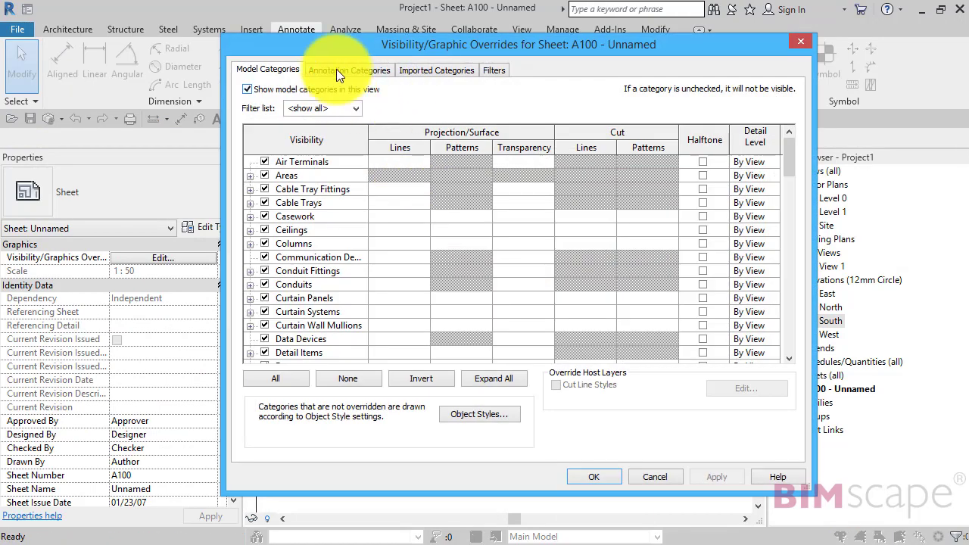
{"action": "left_click", "coordinate": [338, 71]}
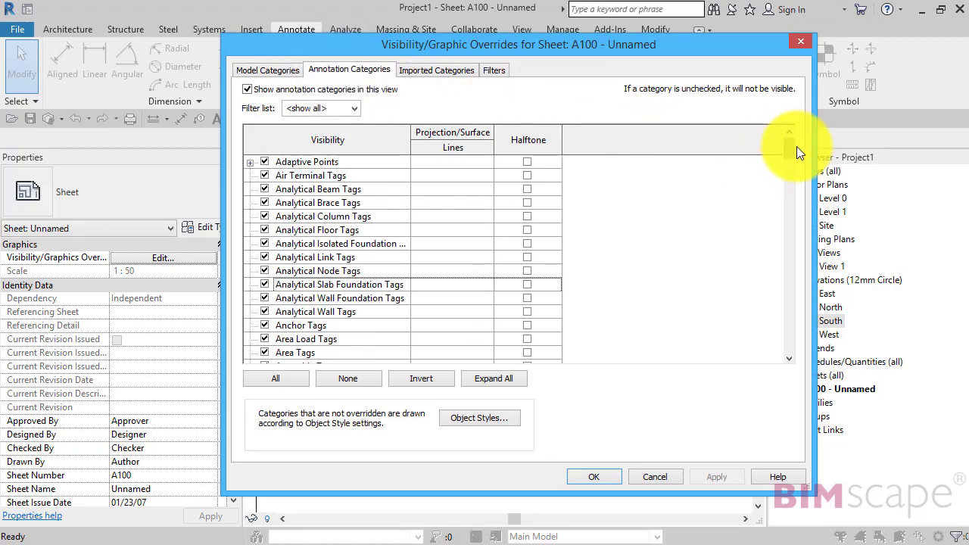
{"action": "left_click_drag", "start_coordinate": [792, 146], "coordinate": [785, 351]}
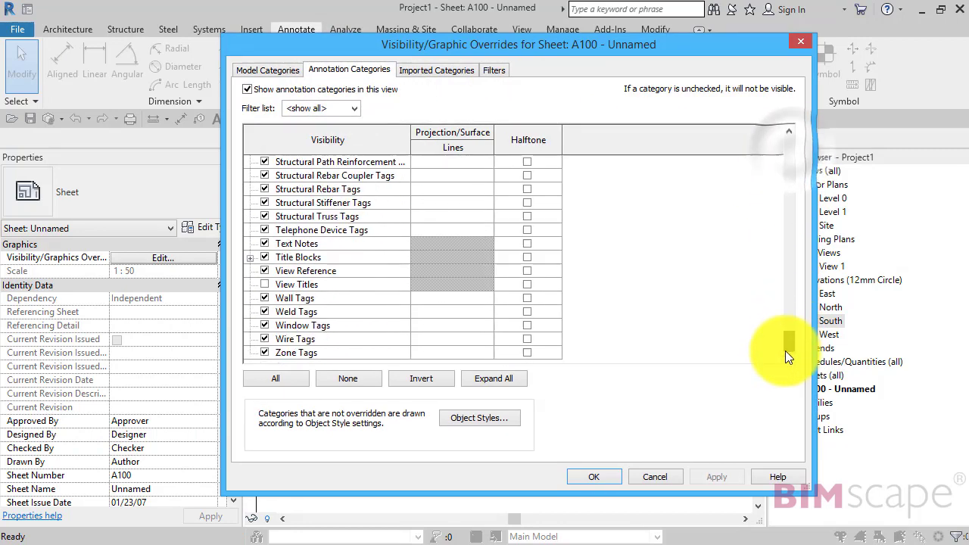
{"action": "left_click", "coordinate": [265, 284]}
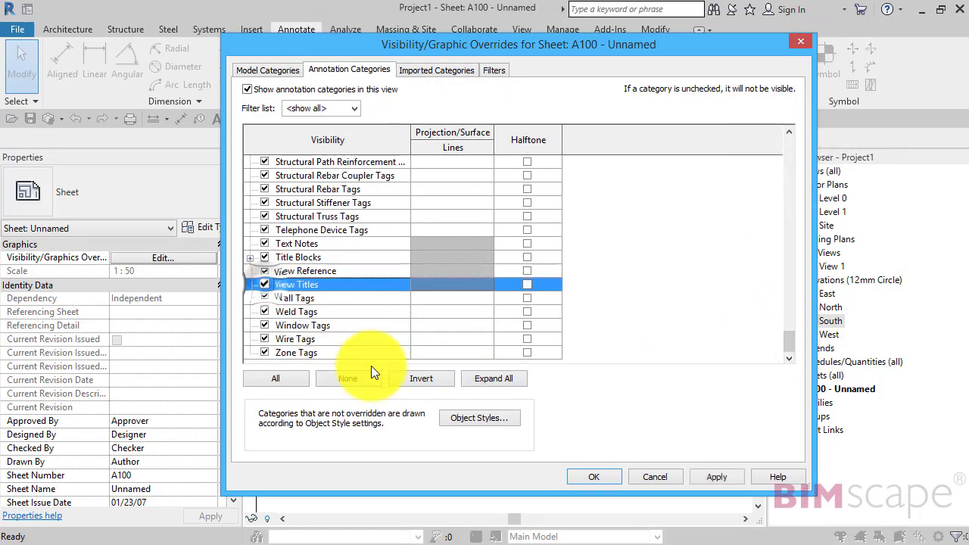
{"action": "left_click", "coordinate": [595, 476]}
Step: Drag the South title up to just below the elevation's lower-left corner
{"action": "scroll", "coordinate": [339, 352], "scroll_direction": "up", "scroll_amount": 4}
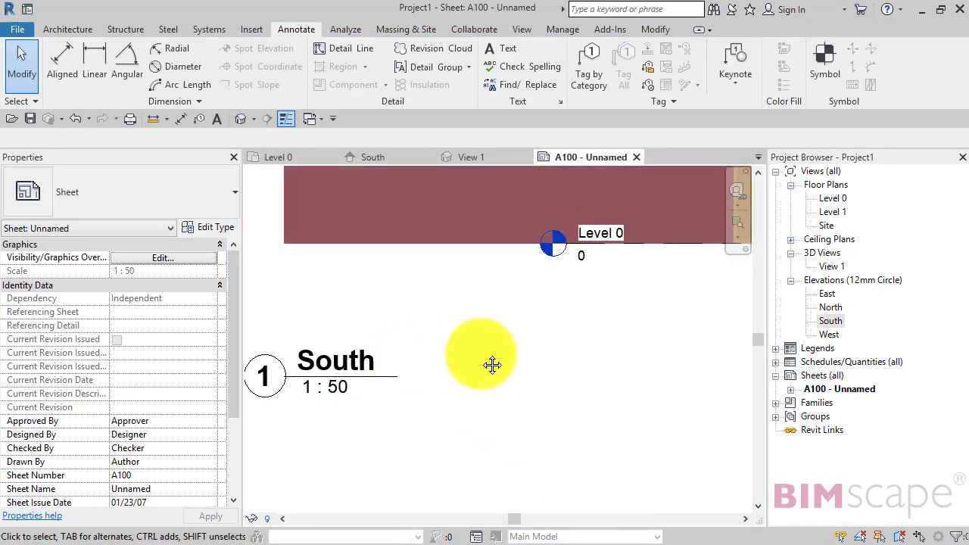
{"action": "left_click", "coordinate": [415, 383]}
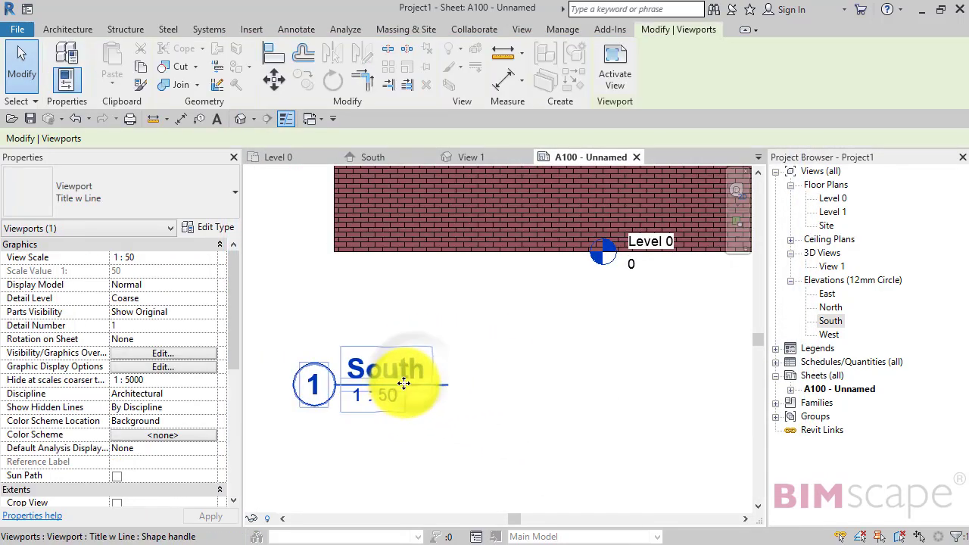
{"action": "mouse_move", "coordinate": [403, 384]}
{"action": "left_mouse_down"}
{"action": "mouse_move", "coordinate": [439, 325]}
{"action": "mouse_move", "coordinate": [418, 319]}
{"action": "left_mouse_up"}
{"action": "scroll", "coordinate": [455, 387], "scroll_direction": "down", "scroll_amount": 1}
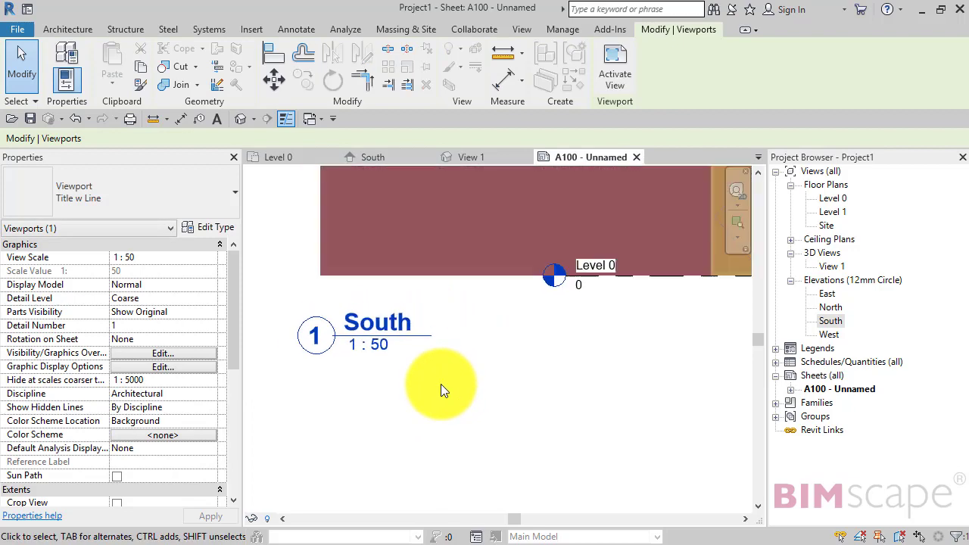
{"action": "mouse_move", "coordinate": [440, 384]}
{"action": "middle_mouse_down"}
{"action": "mouse_move", "coordinate": [402, 411]}
{"action": "mouse_move", "coordinate": [361, 372]}
{"action": "middle_mouse_up"}
{"action": "scroll", "coordinate": [360, 371], "scroll_direction": "down", "scroll_amount": 1}
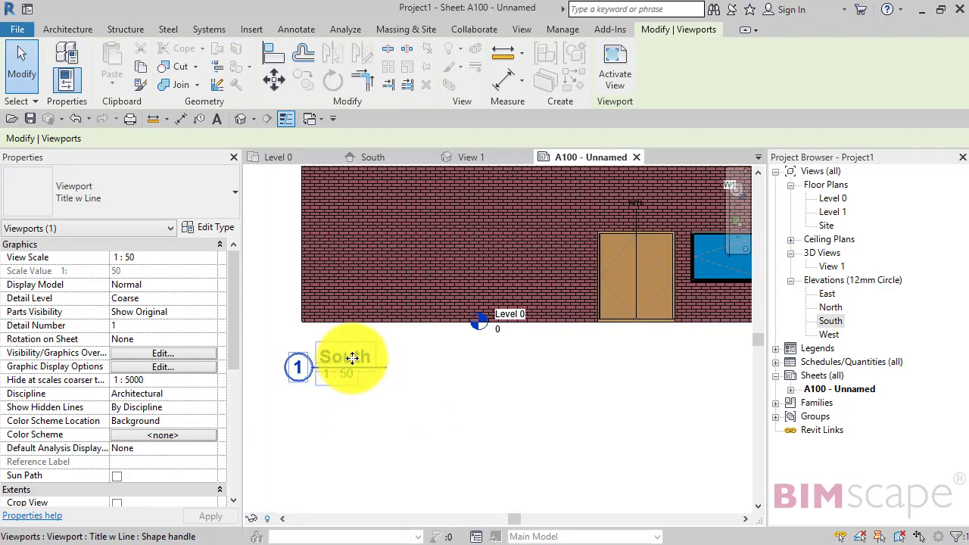
{"action": "double_click", "coordinate": [830, 320]}
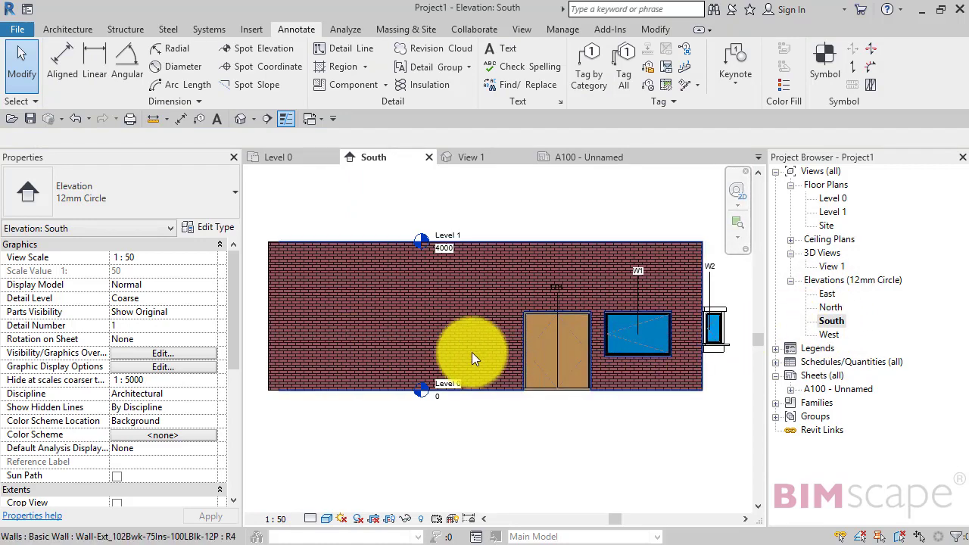
{"action": "right_click", "coordinate": [832, 319]}
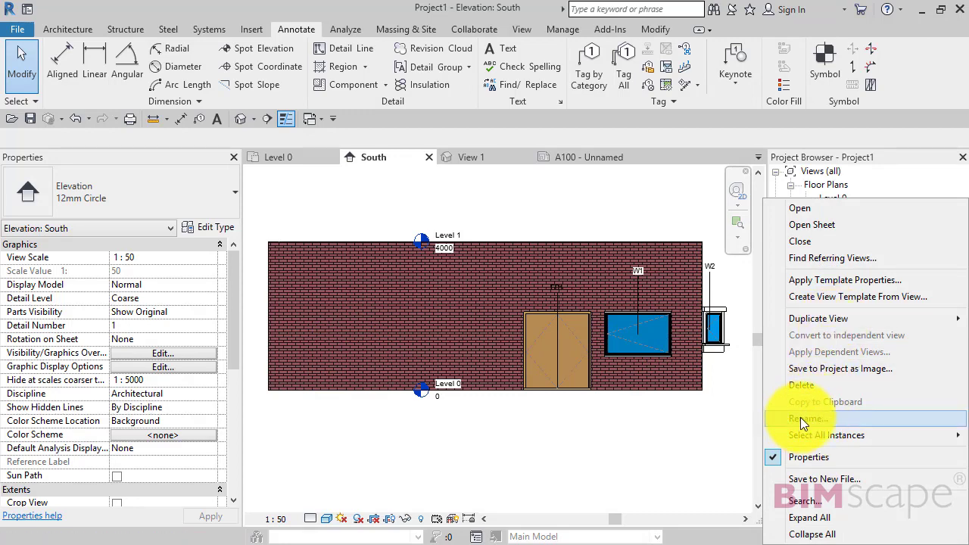
{"action": "left_click", "coordinate": [734, 419]}
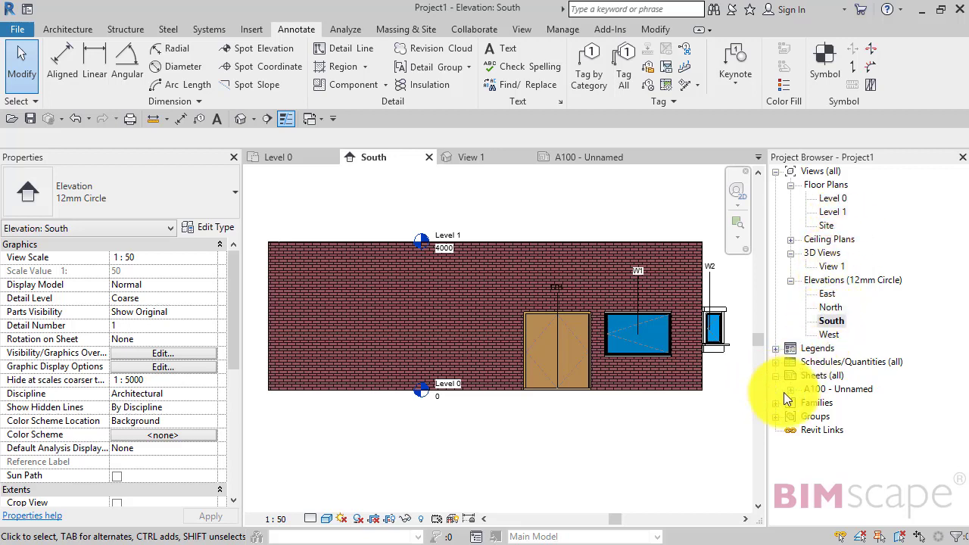
{"action": "double_click", "coordinate": [834, 390]}
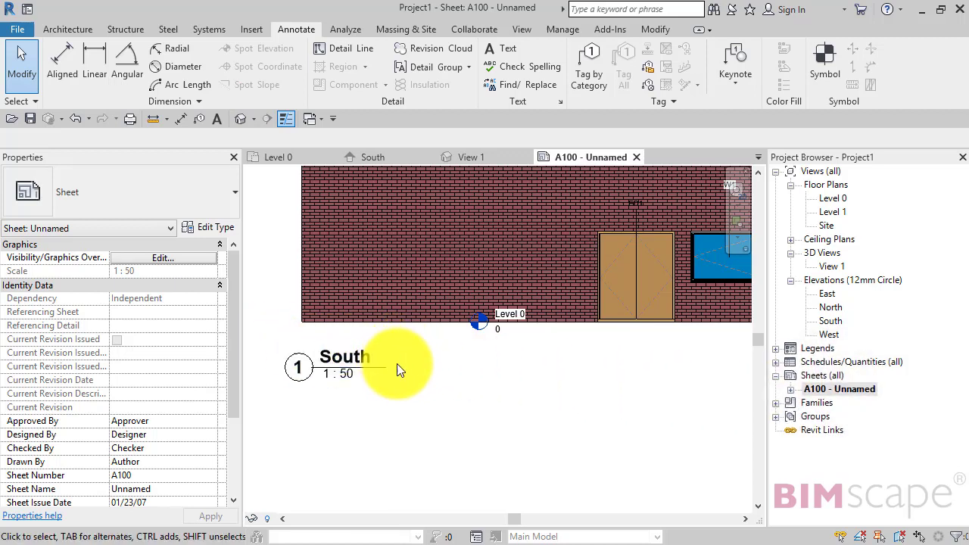
Step: Open the South elevation and set its Title on Sheet to 'South Elevation 1'
{"action": "double_click", "coordinate": [830, 322]}
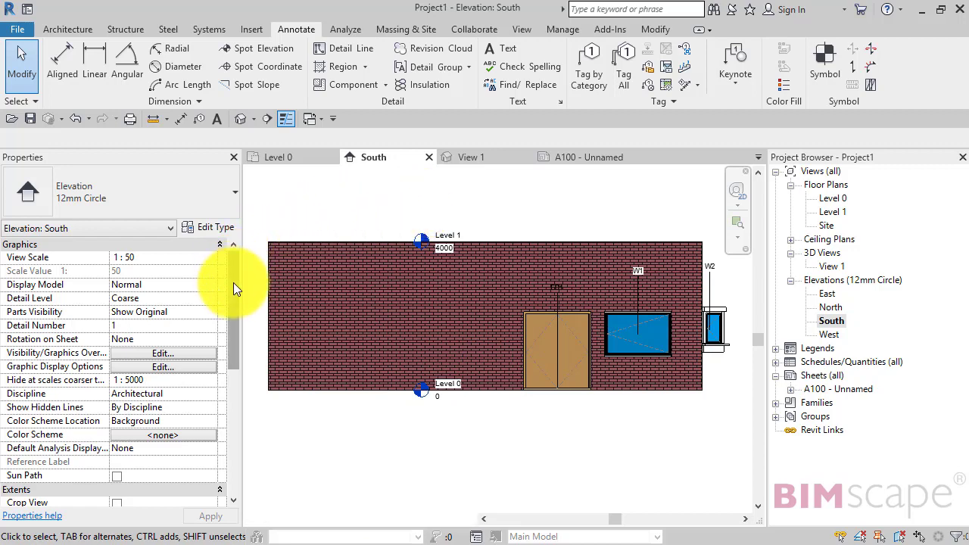
{"action": "left_click_drag", "start_coordinate": [233, 283], "coordinate": [225, 383]}
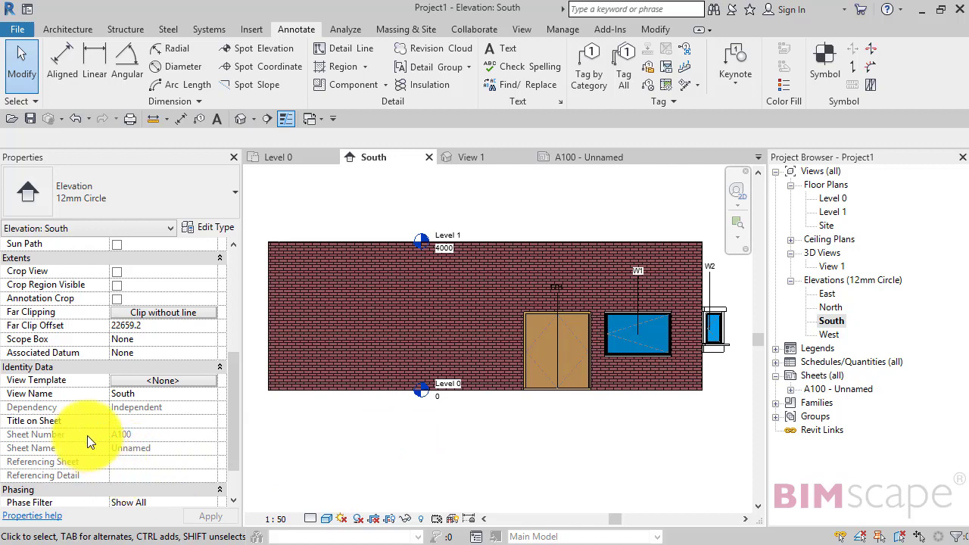
{"action": "left_click", "coordinate": [134, 421]}
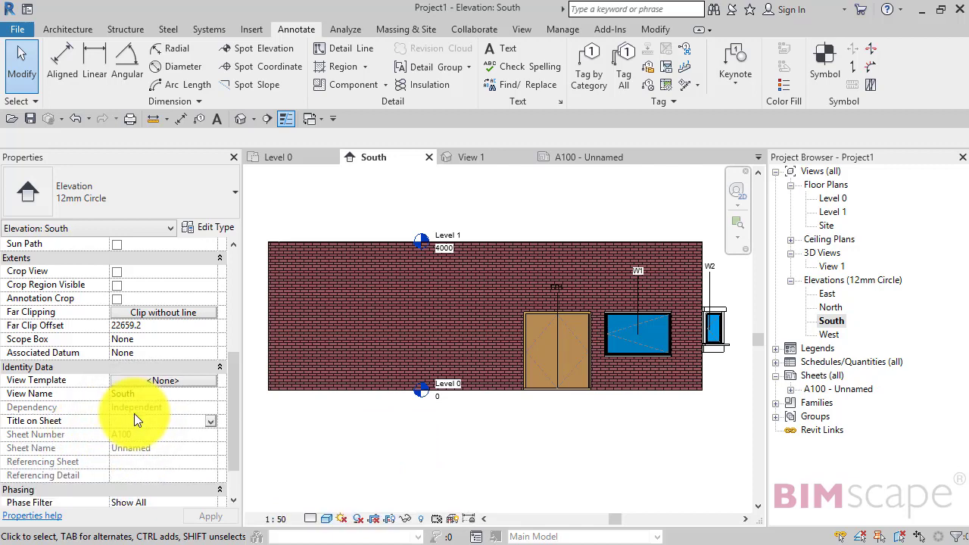
{"action": "type", "text": "Sout"}
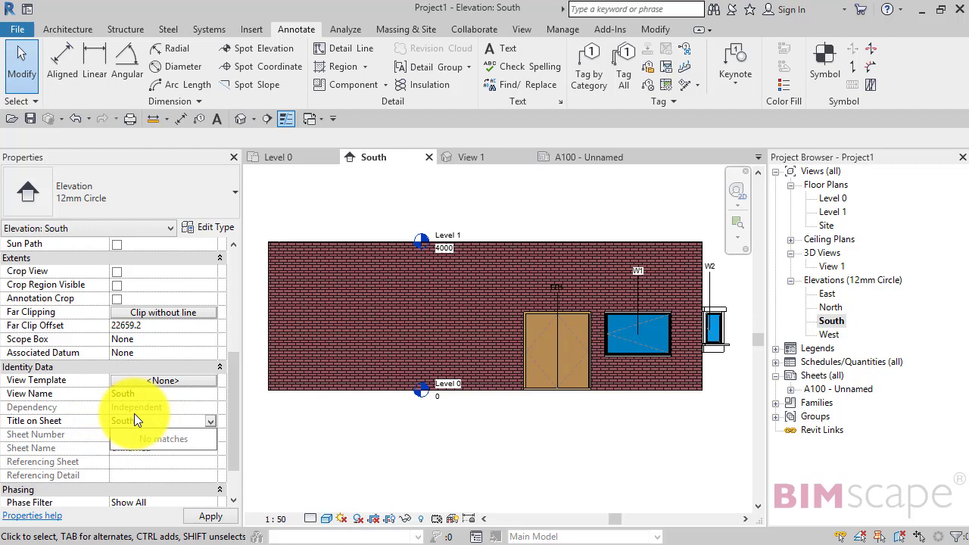
{"action": "type", "text": "h Elevation 1"}
{"action": "left_click", "coordinate": [569, 427]}
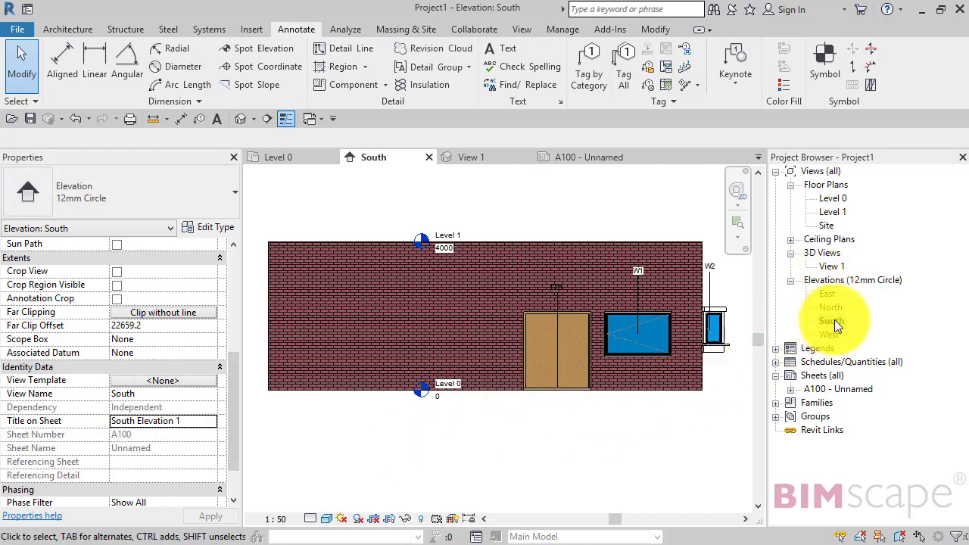
Step: On sheet A100, drag the South Elevation 1 title line's end past the title text
{"action": "double_click", "coordinate": [833, 387]}
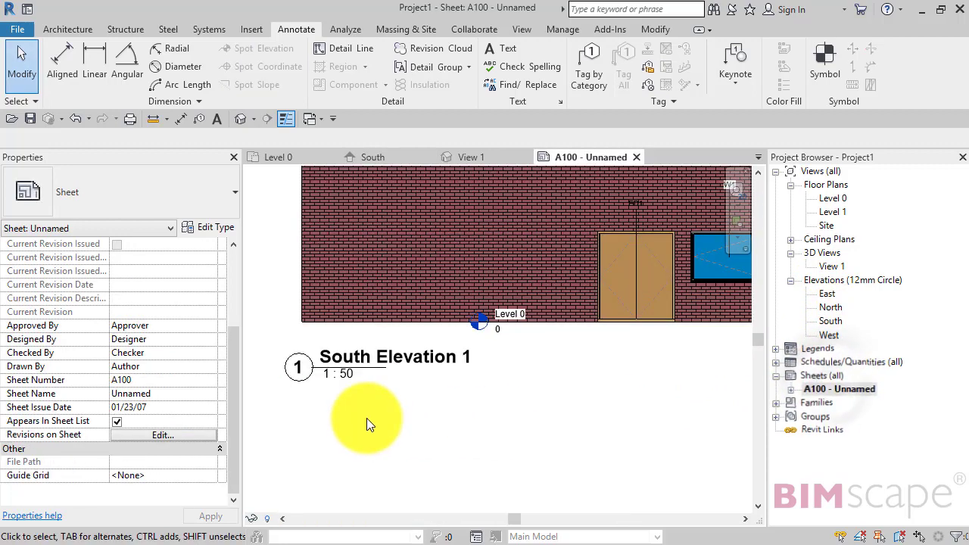
{"action": "middle_click_drag", "start_coordinate": [377, 400], "coordinate": [378, 454]}
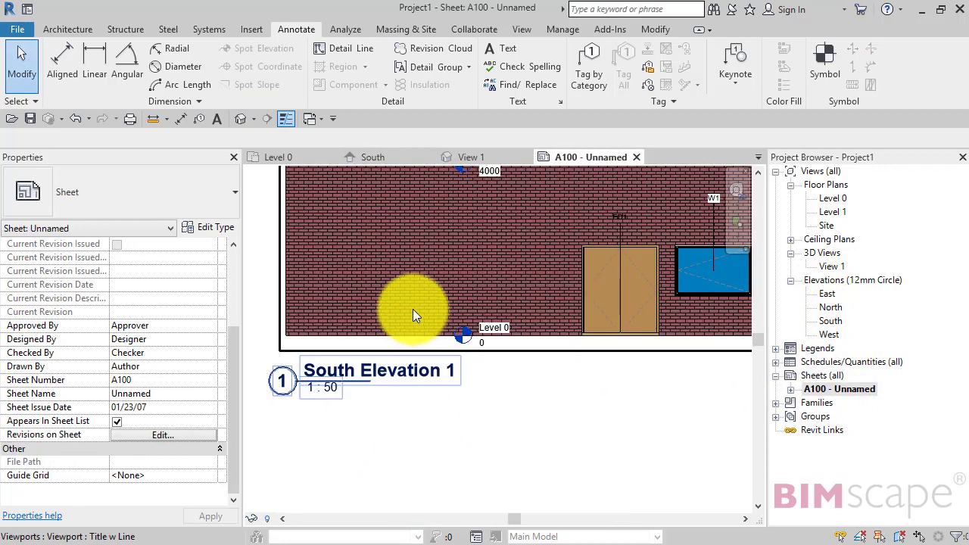
{"action": "left_click", "coordinate": [398, 326]}
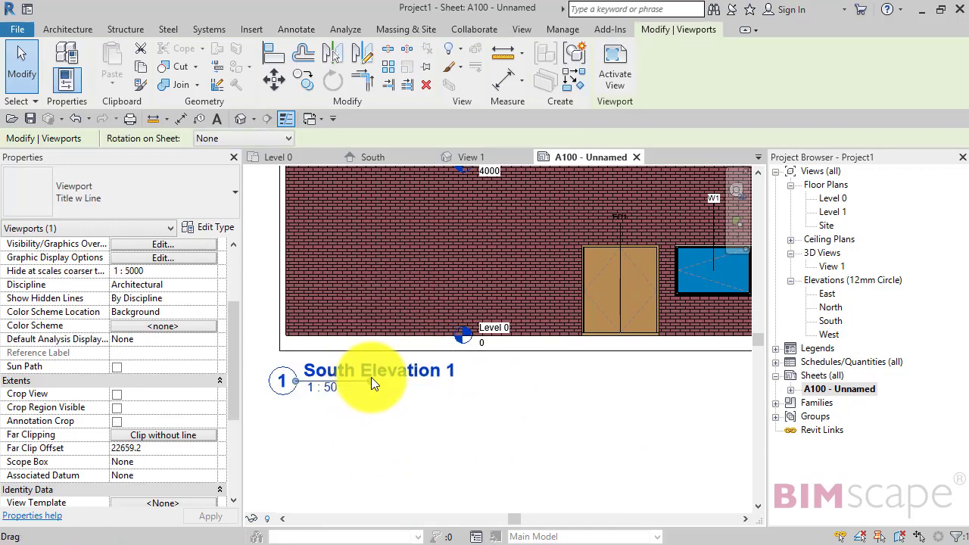
{"action": "left_click_drag", "start_coordinate": [371, 381], "coordinate": [460, 381]}
{"action": "left_click", "coordinate": [456, 420]}
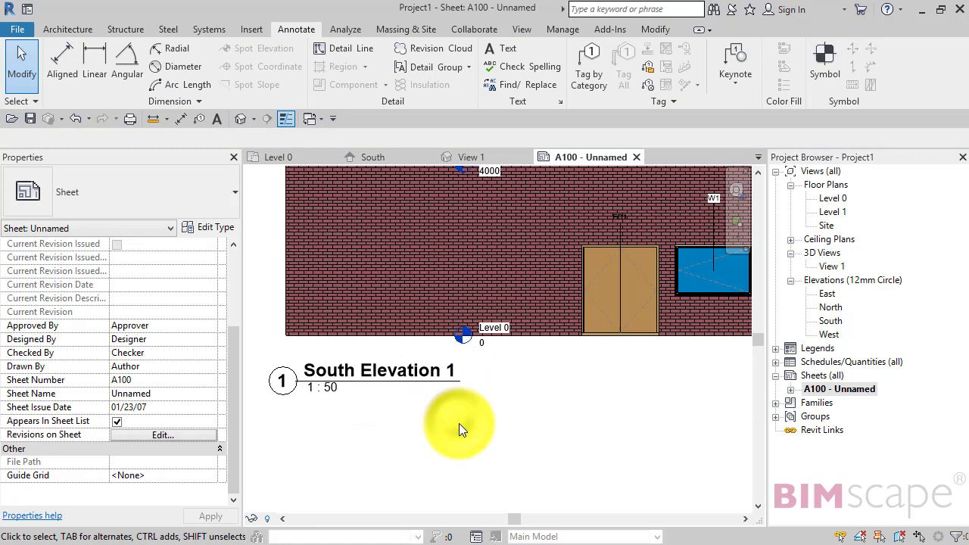
{"action": "scroll", "coordinate": [459, 424], "scroll_direction": "down", "scroll_amount": 2}
{"action": "mouse_move", "coordinate": [467, 449]}
{"action": "middle_mouse_down"}
{"action": "mouse_move", "coordinate": [461, 436]}
{"action": "mouse_move", "coordinate": [445, 447]}
{"action": "middle_mouse_up"}
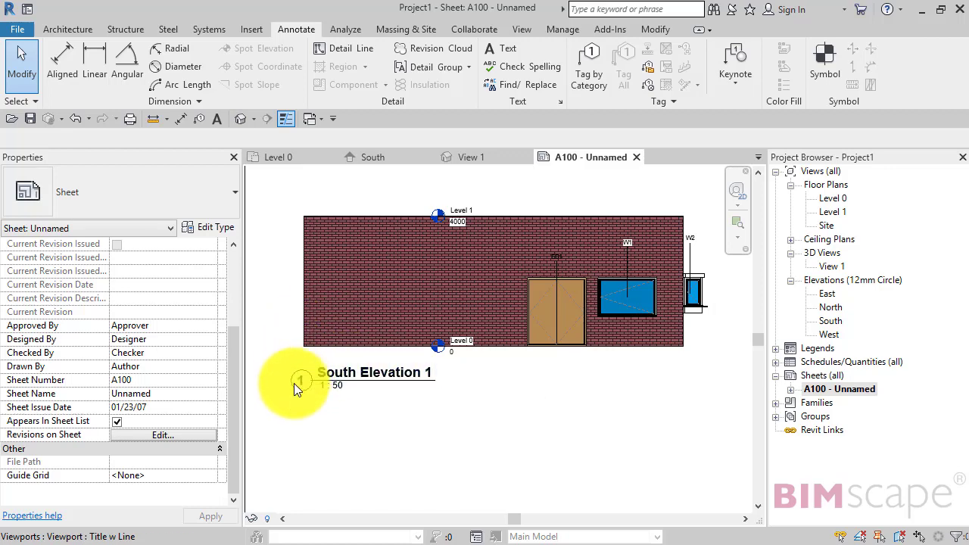
{"action": "left_click", "coordinate": [332, 376]}
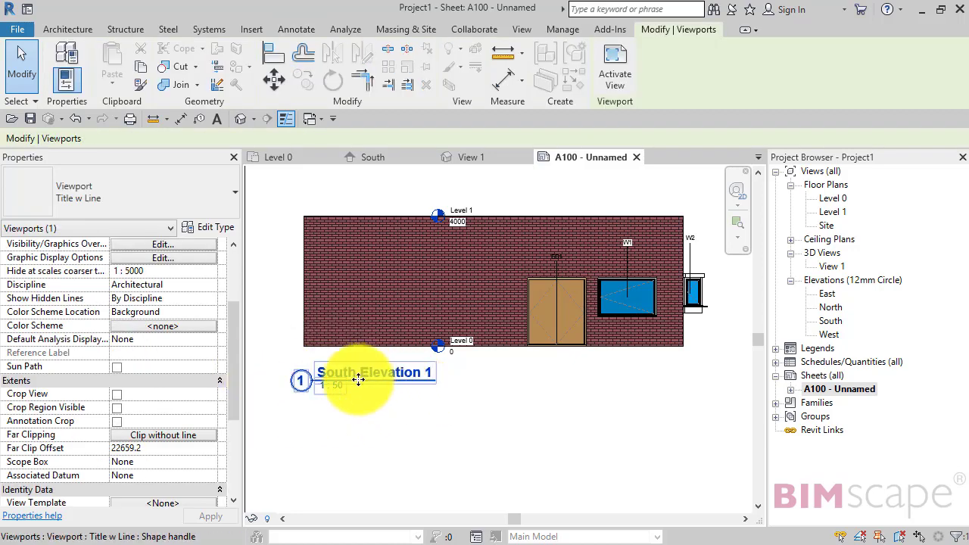
{"action": "left_click", "coordinate": [224, 227]}
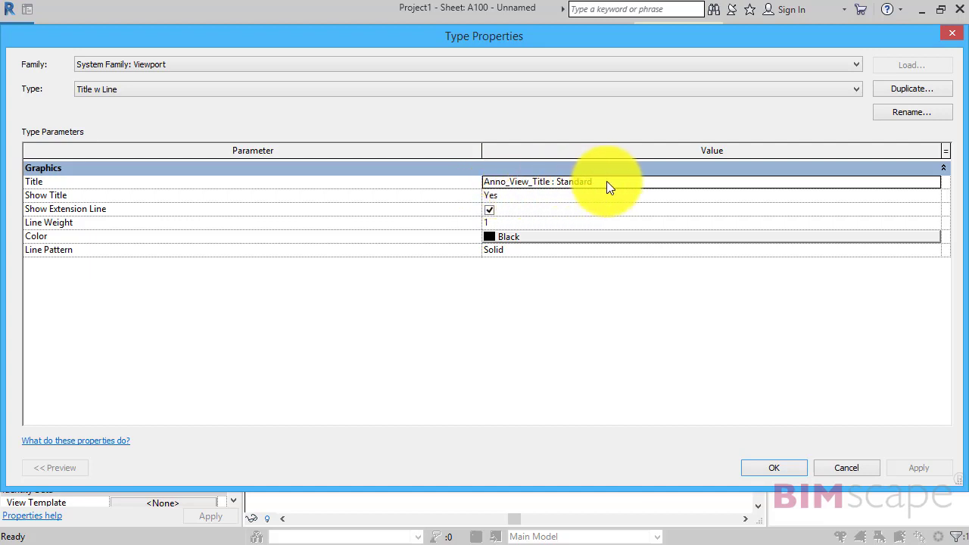
{"action": "left_click", "coordinate": [849, 467]}
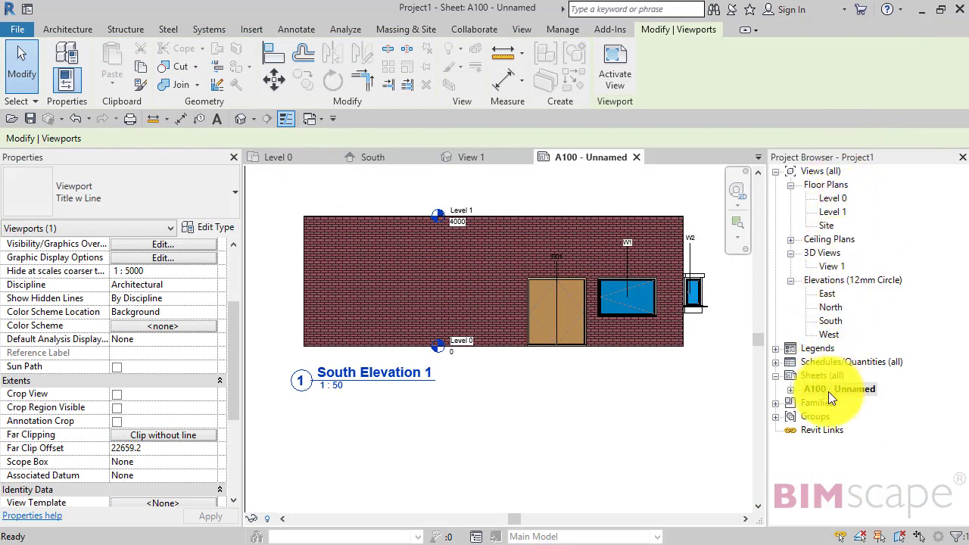
Step: Under Families > Annotation Symbols, choose Edit on Anno_View_Title in the Project Browser
{"action": "left_click", "coordinate": [774, 404]}
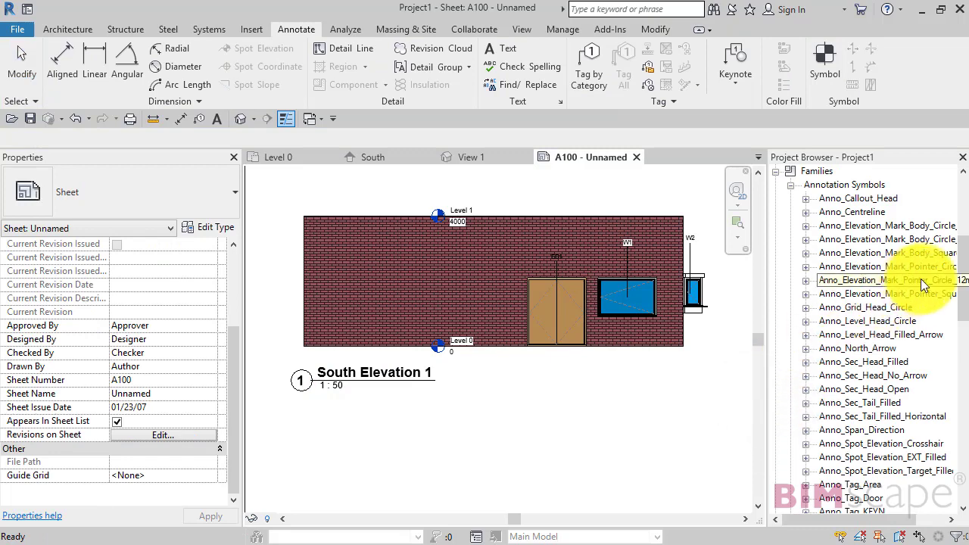
{"action": "left_click_drag", "start_coordinate": [963, 282], "coordinate": [966, 356]}
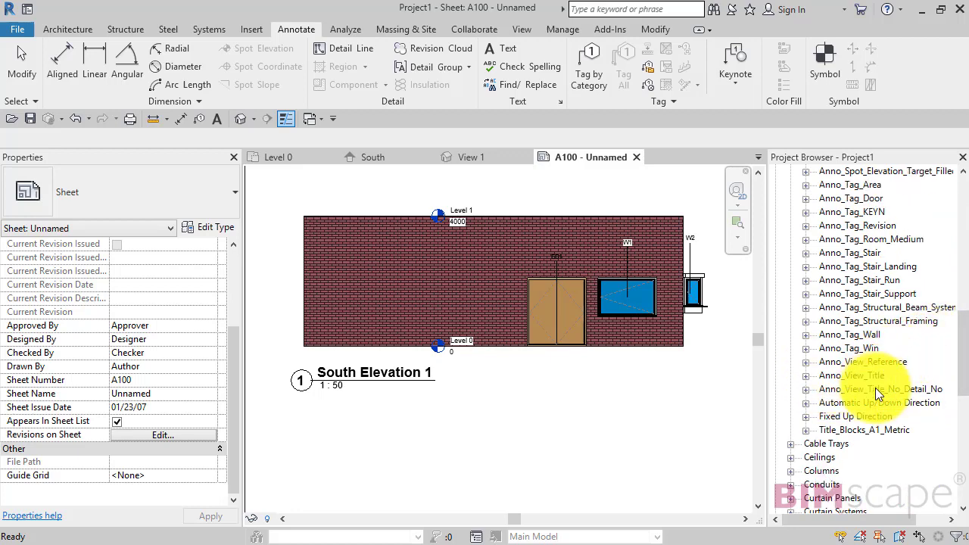
{"action": "left_click", "coordinate": [837, 377]}
{"action": "left_click", "coordinate": [805, 376]}
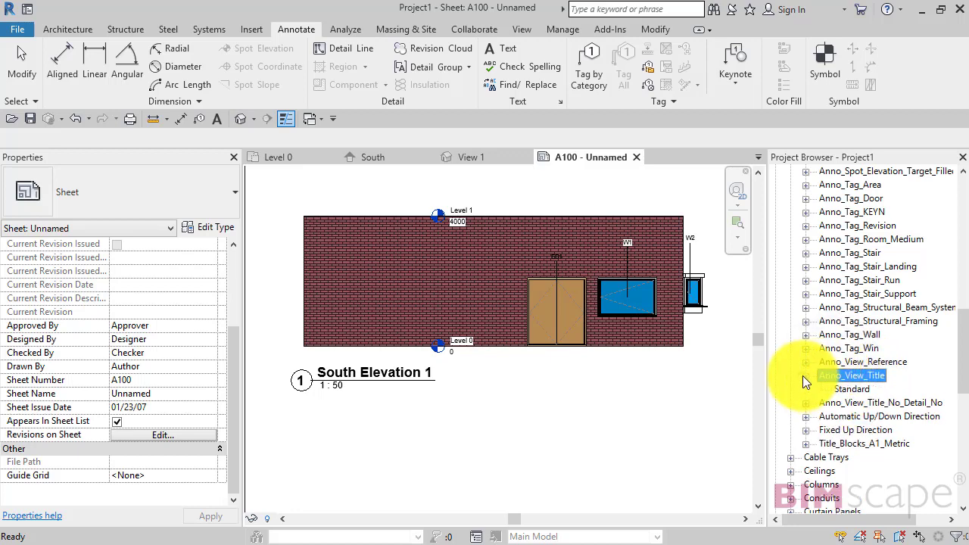
{"action": "right_click", "coordinate": [839, 376]}
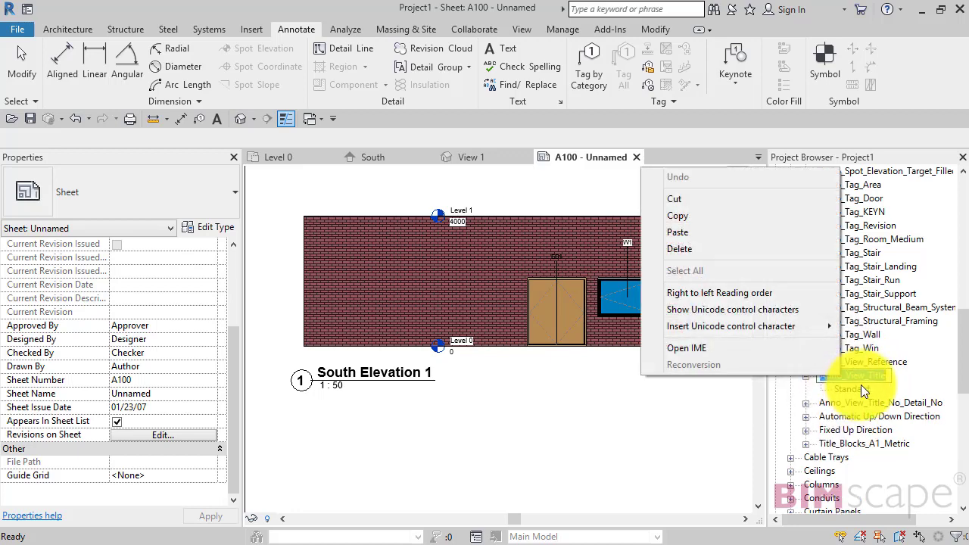
{"action": "left_click", "coordinate": [853, 386]}
{"action": "right_click", "coordinate": [858, 375]}
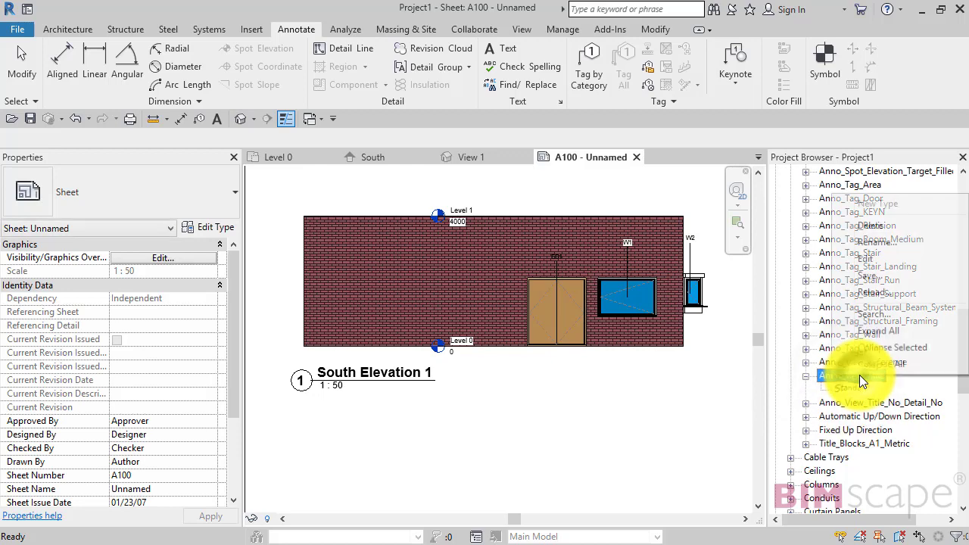
{"action": "left_click", "coordinate": [870, 259]}
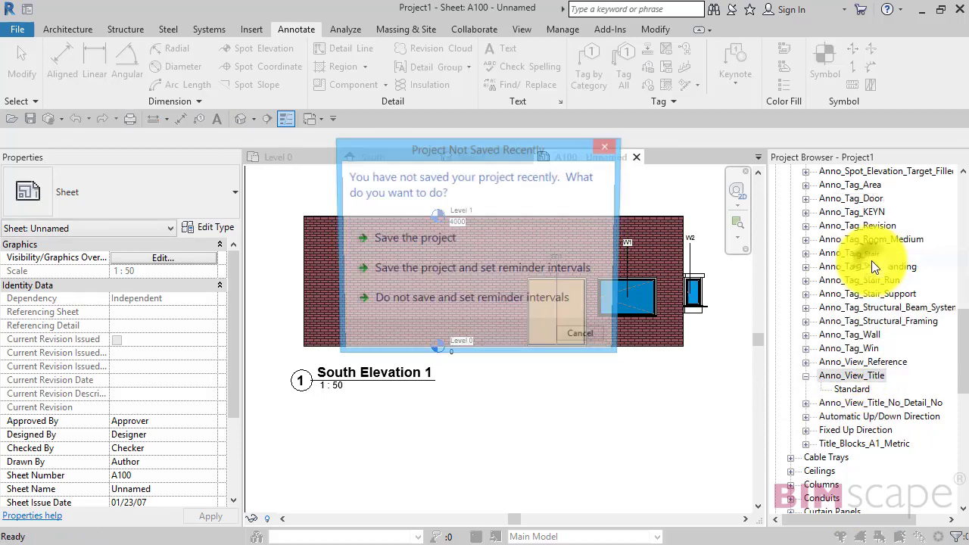
Step: Cancel the save reminder, then open Edit Label on the View Name label
{"action": "left_click", "coordinate": [576, 334]}
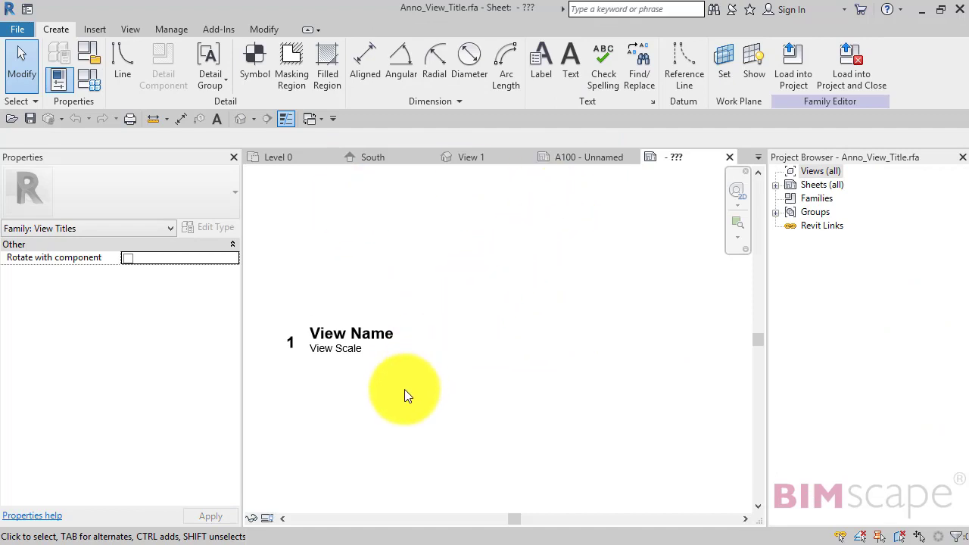
{"action": "scroll", "coordinate": [502, 371], "scroll_direction": "up", "scroll_amount": 3}
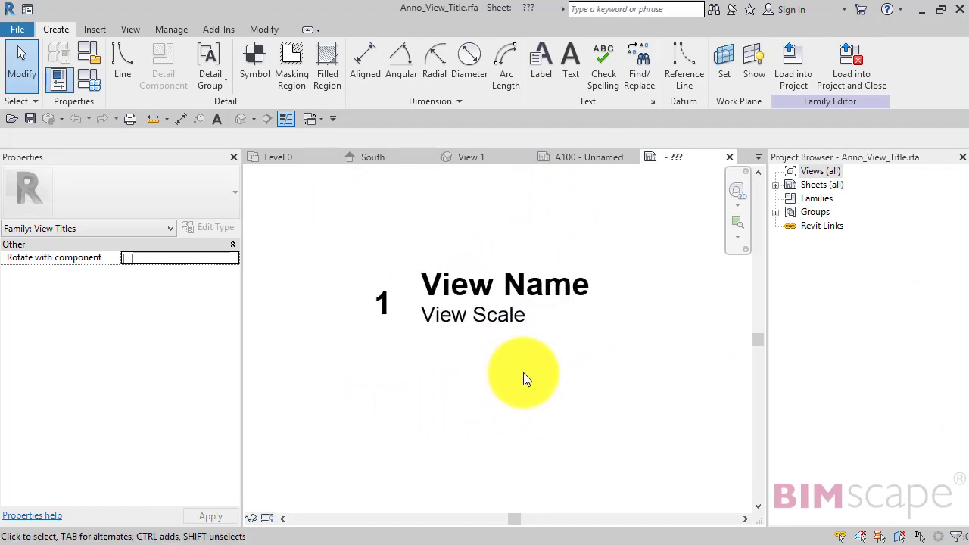
{"action": "middle_click_drag", "start_coordinate": [526, 401], "coordinate": [521, 428]}
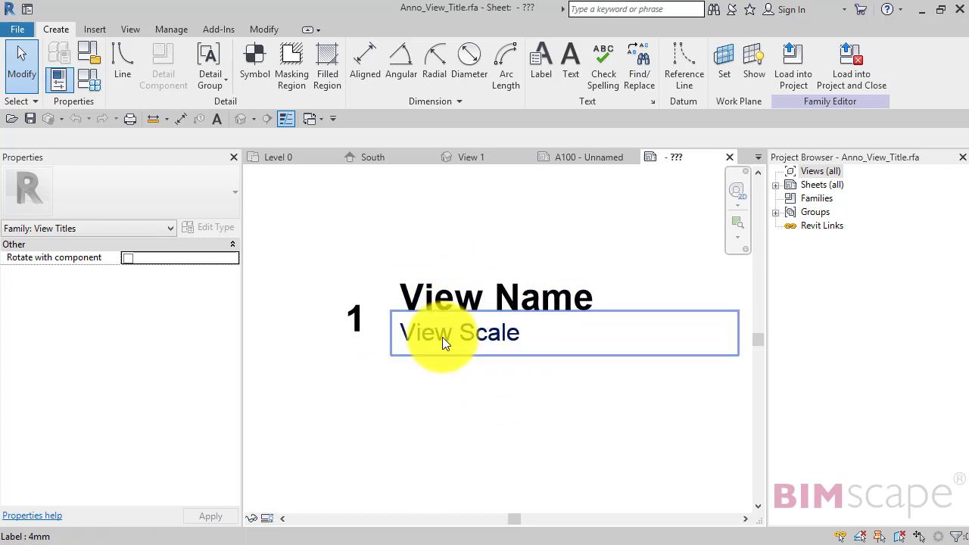
{"action": "left_click", "coordinate": [513, 302]}
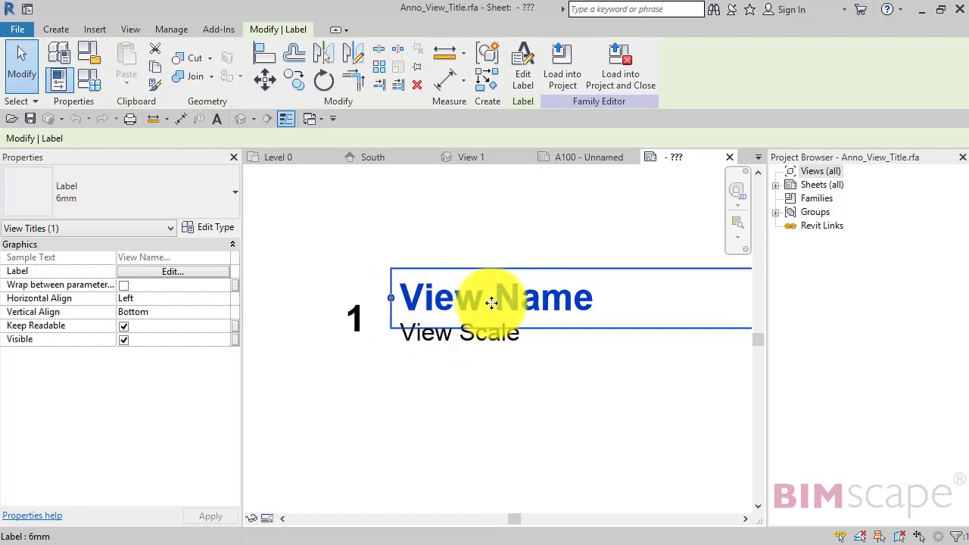
{"action": "left_click", "coordinate": [521, 72]}
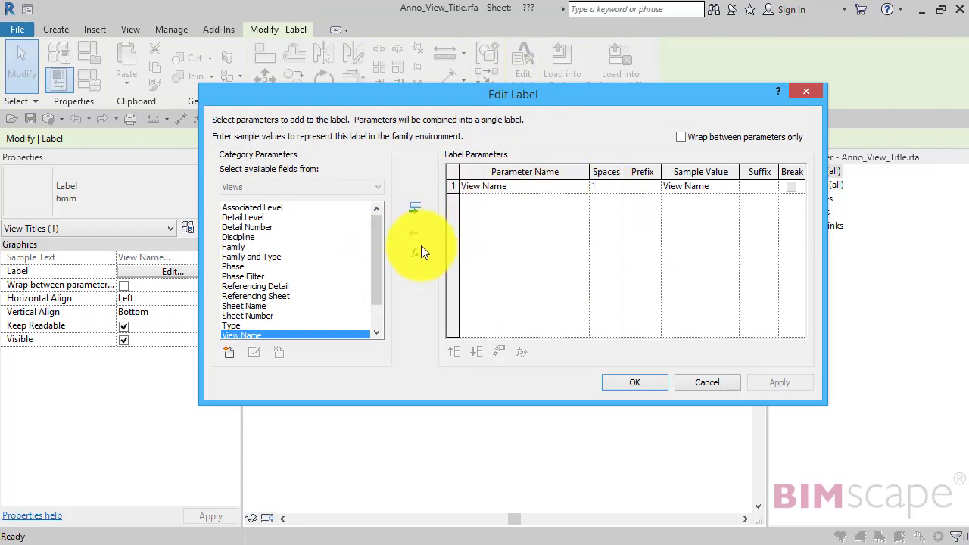
Step: Scroll through the Category Parameters list in the Edit Label dialog
{"action": "mouse_move", "coordinate": [375, 259]}
{"action": "left_mouse_down"}
{"action": "mouse_move", "coordinate": [377, 277]}
{"action": "mouse_move", "coordinate": [382, 248]}
{"action": "left_mouse_up"}
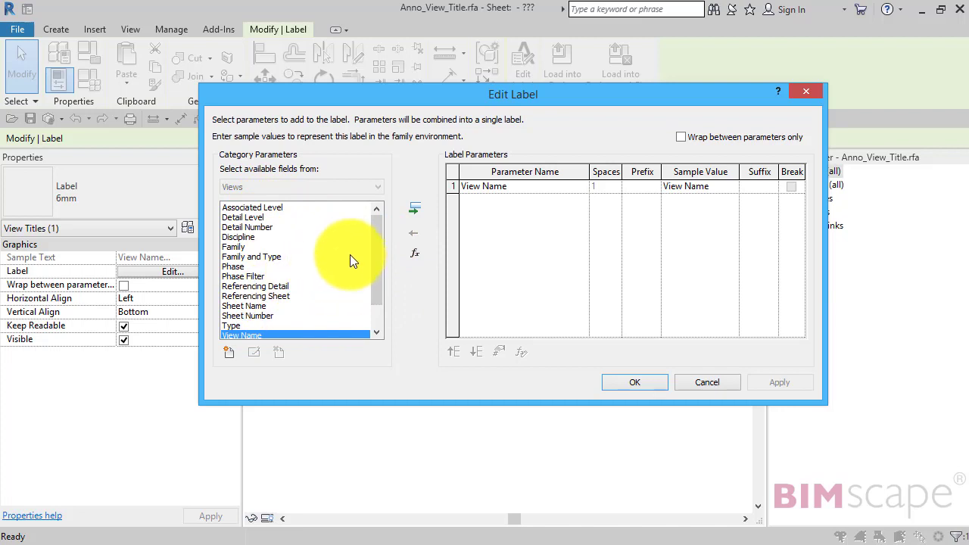
{"action": "mouse_move", "coordinate": [377, 249]}
{"action": "left_mouse_down"}
{"action": "mouse_move", "coordinate": [380, 272]}
{"action": "mouse_move", "coordinate": [379, 259]}
{"action": "left_mouse_up"}
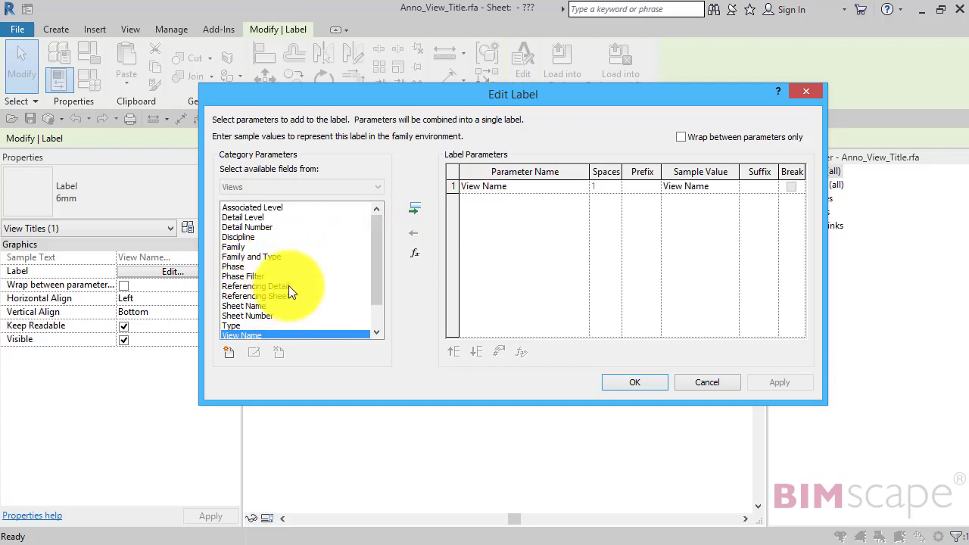
{"action": "left_click", "coordinate": [684, 382]}
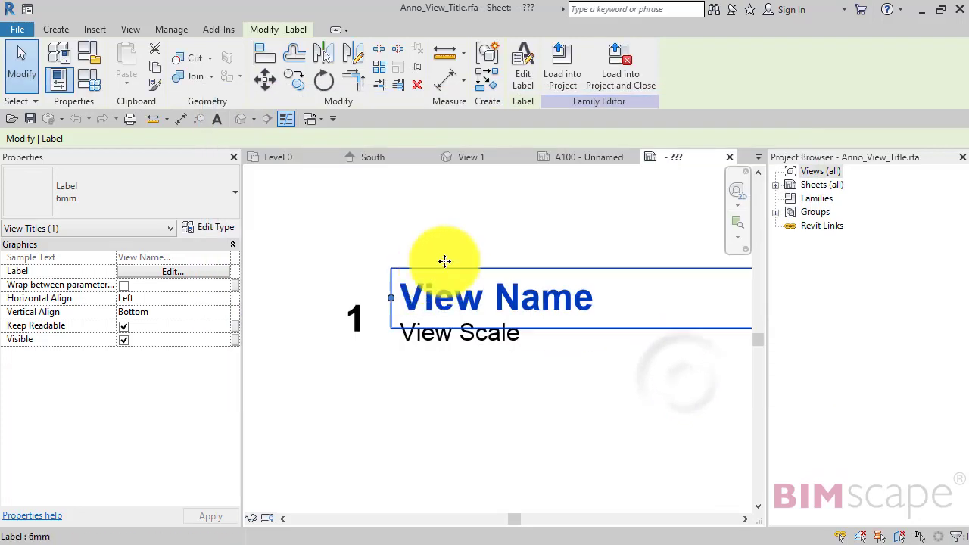